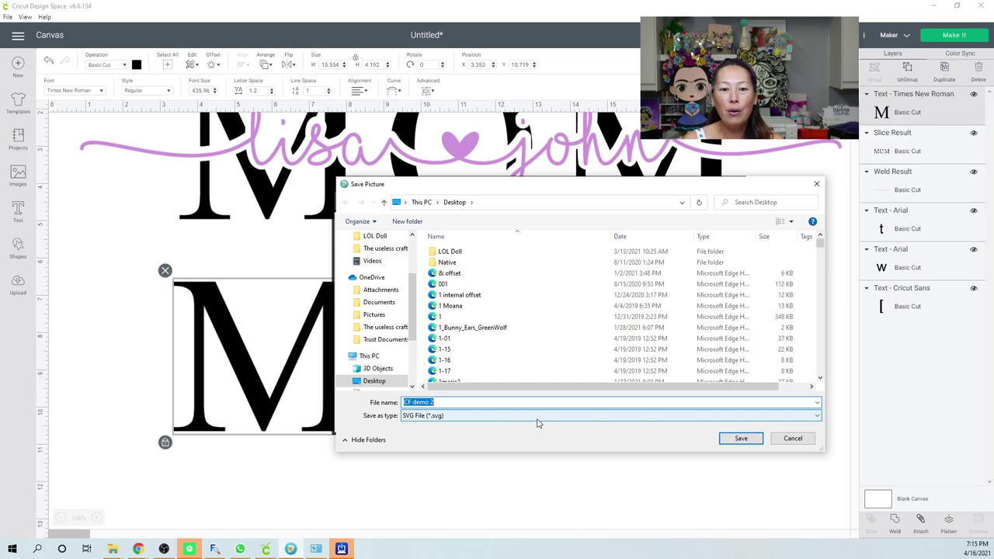
Step: Save the lettering to the Desktop as an SVG file named charlotte demo, then return to the Cricut Design Space canvas
type("cha")
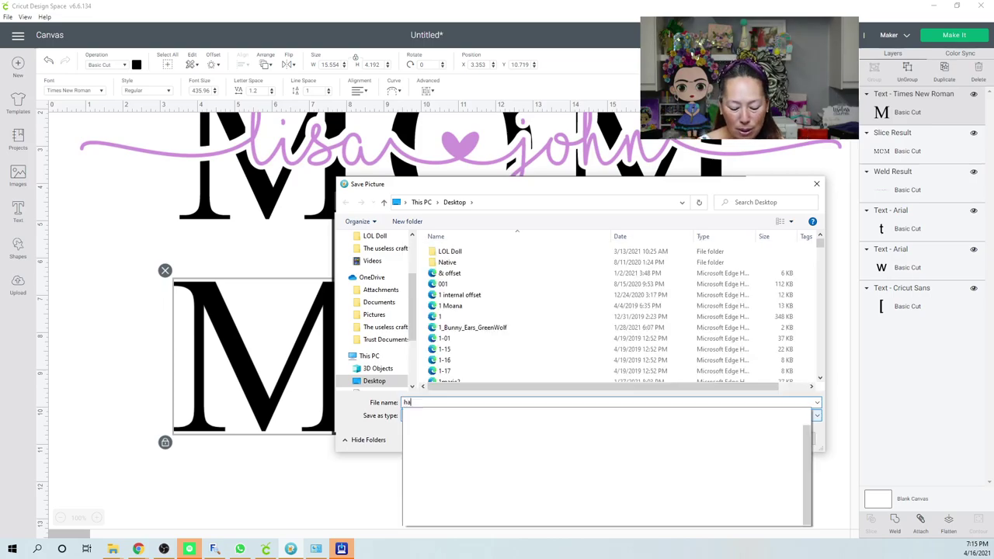
type("rlotte demo")
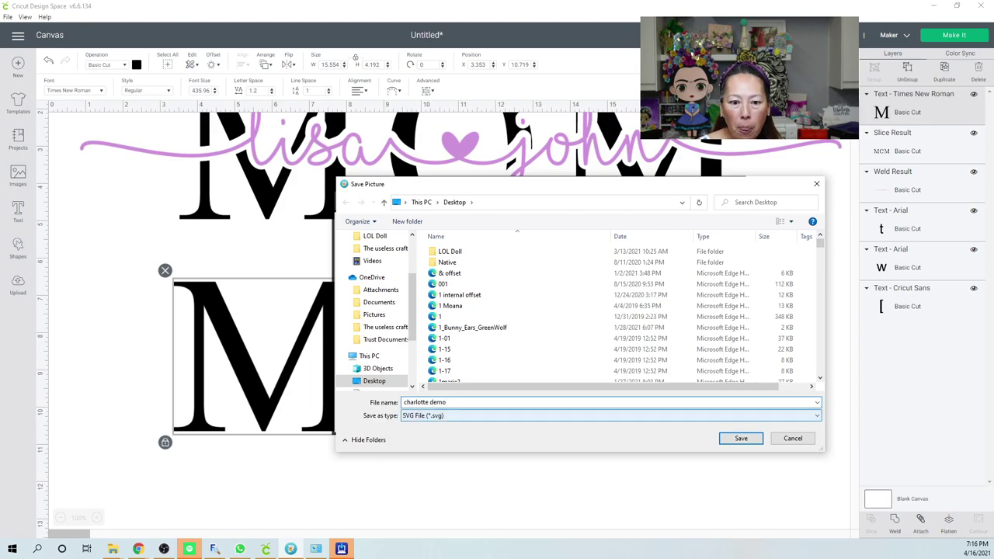
key("Return")
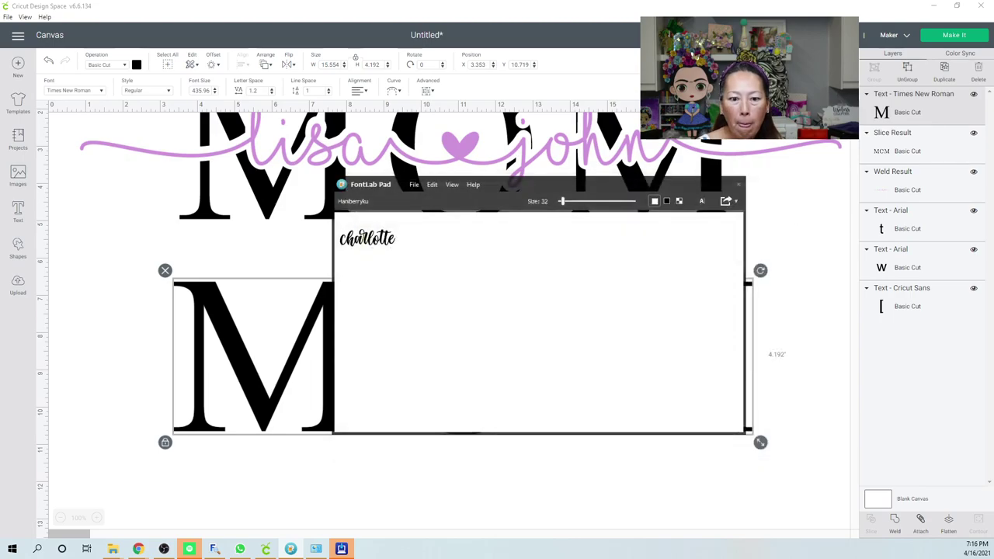
left_click(207, 511)
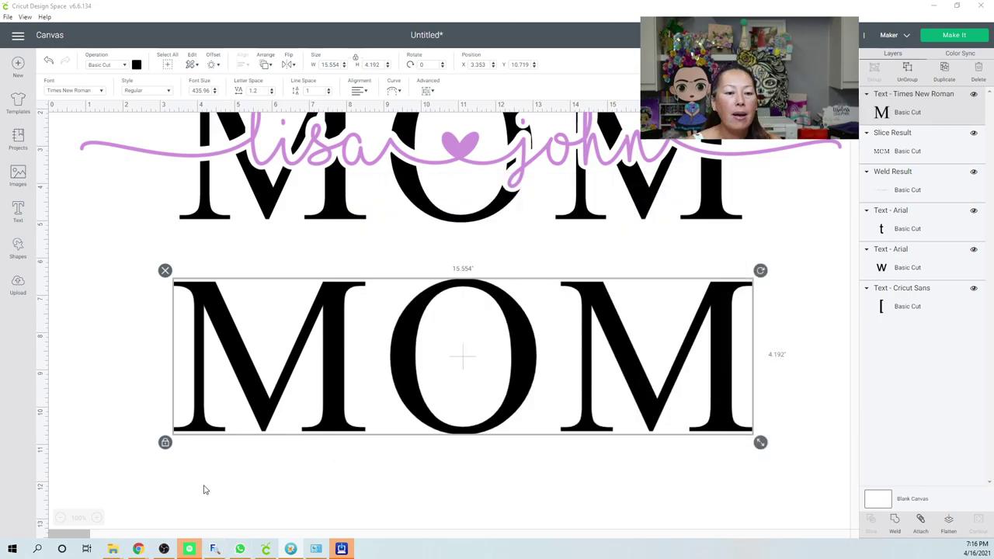
Step: Upload the charlotte demo SVG from the Desktop as a cut image and insert it onto the canvas
left_click(17, 286)
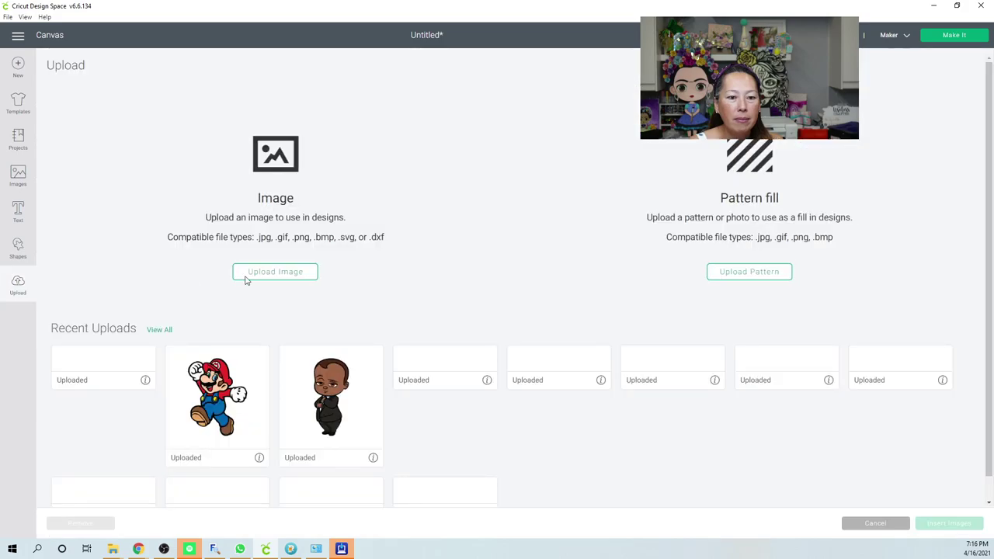
left_click(281, 273)
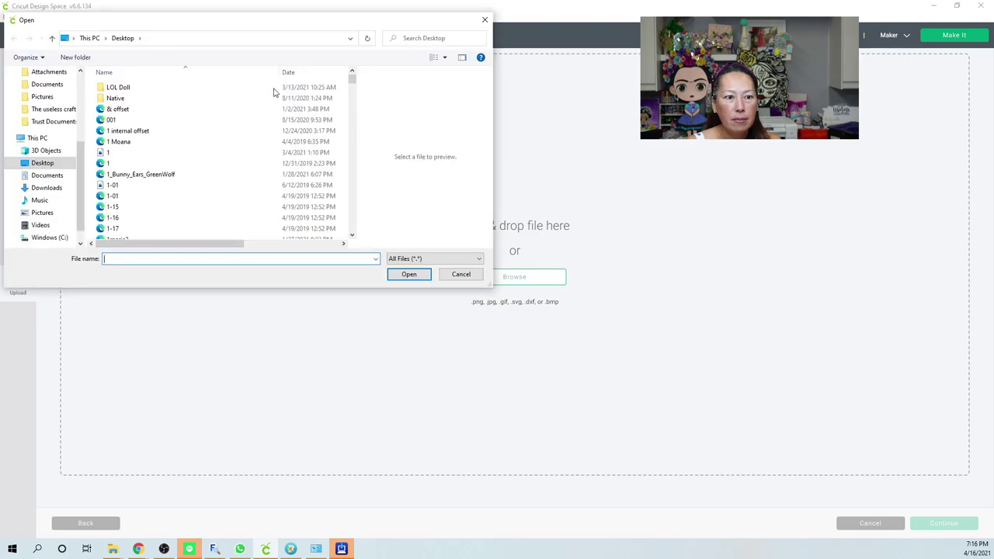
scroll(354, 108, "down", 1)
left_click_drag(353, 92, 351, 124)
scroll(160, 97, "up", 1)
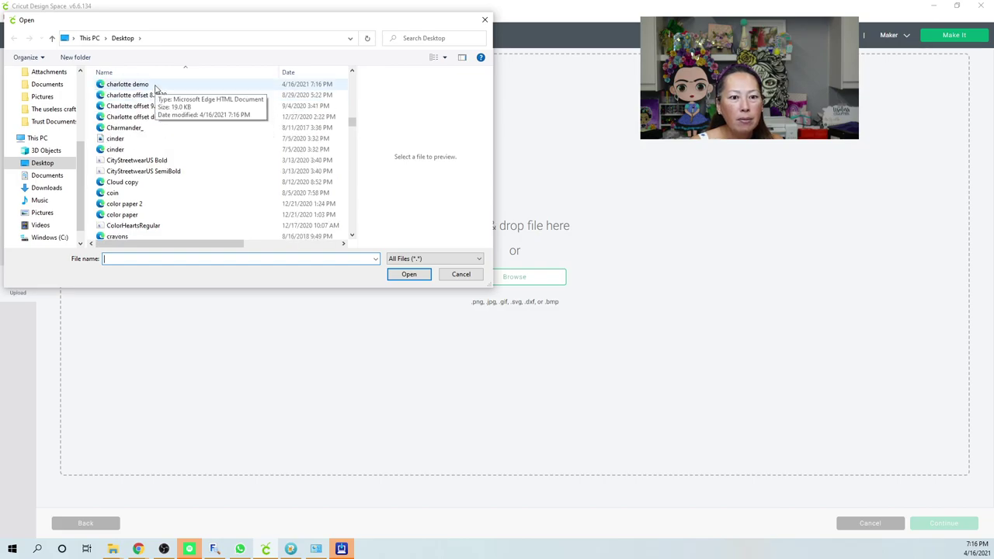
double_click(155, 85)
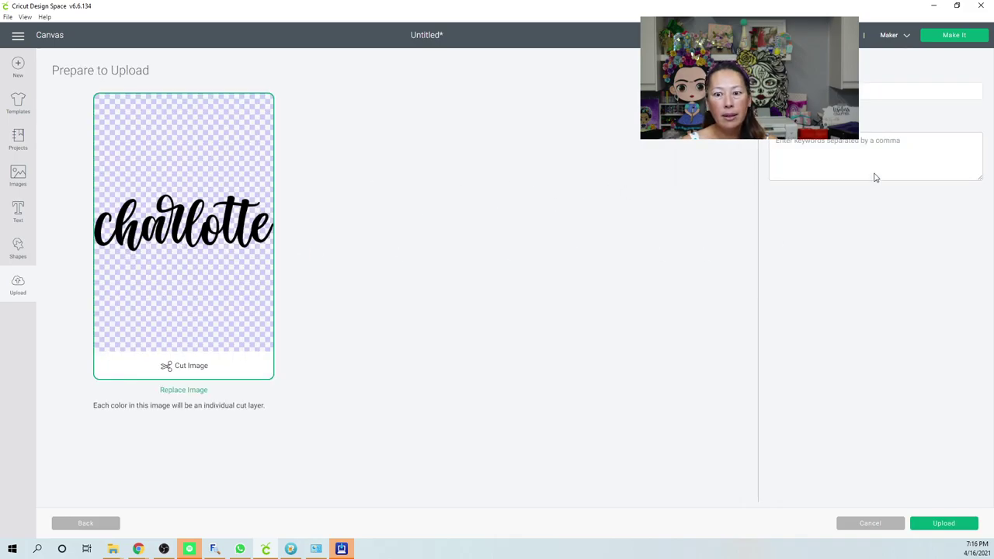
left_click(944, 525)
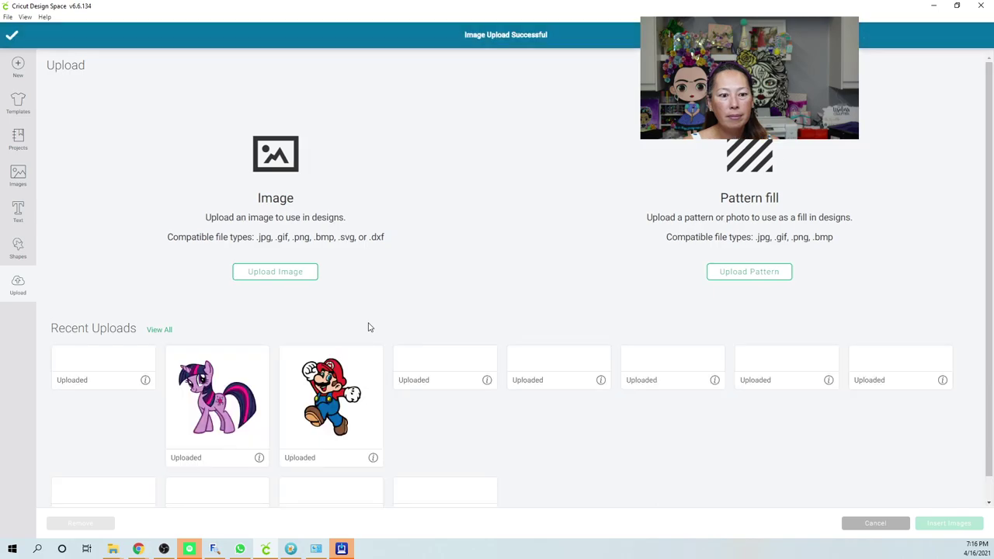
left_click(111, 397)
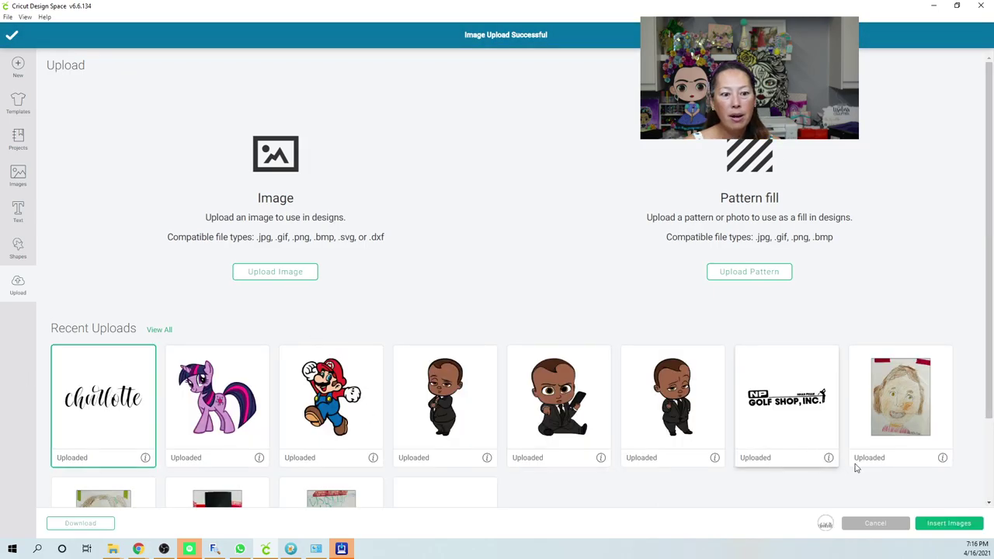
left_click(948, 525)
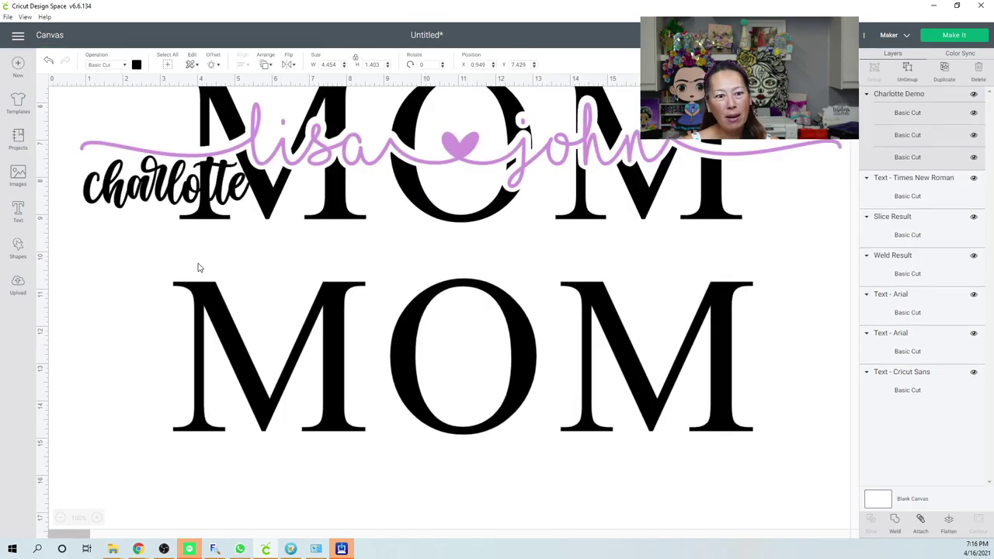
Step: Move the charlotte lettering below the lower MOM text and enlarge it to about 11.3 inches wide
left_click_drag(191, 187, 469, 483)
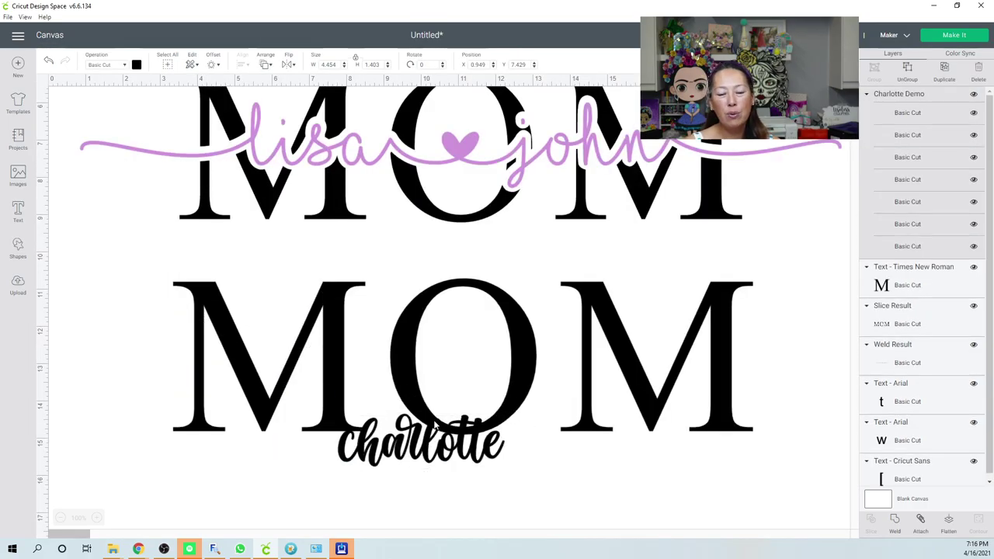
scroll(432, 346, "down", 2)
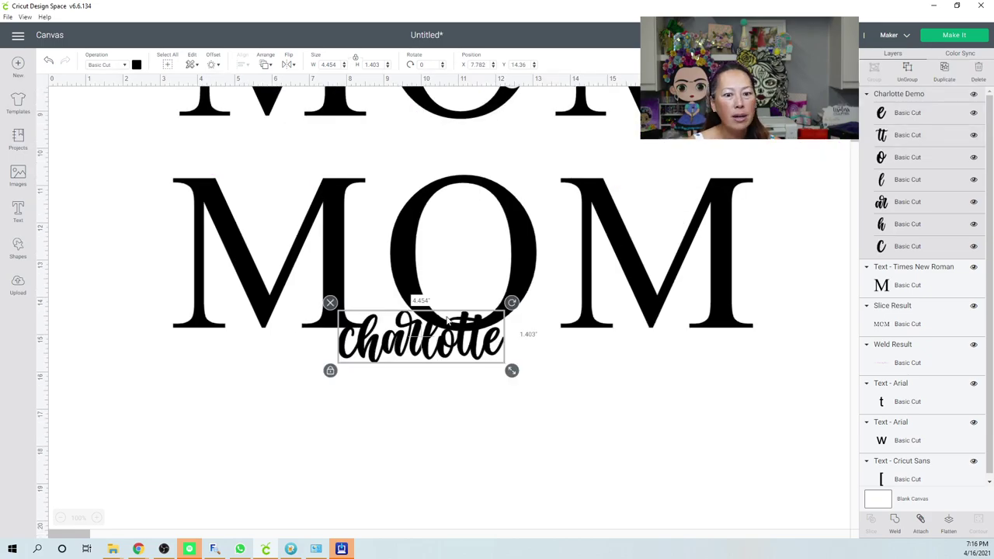
scroll(444, 314, "down", 2)
left_click_drag(440, 239, 423, 306)
left_click_drag(497, 335, 657, 395)
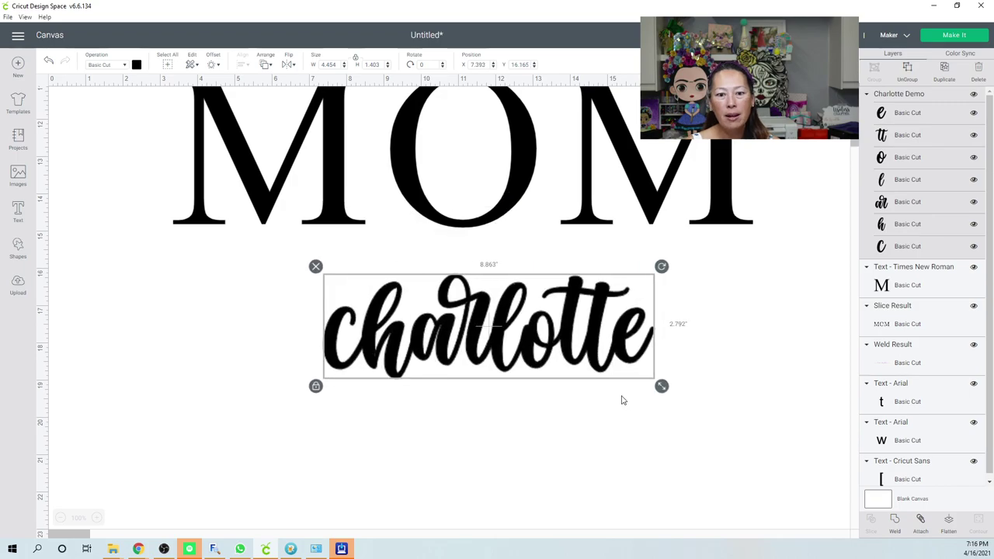
left_click_drag(645, 344, 509, 385)
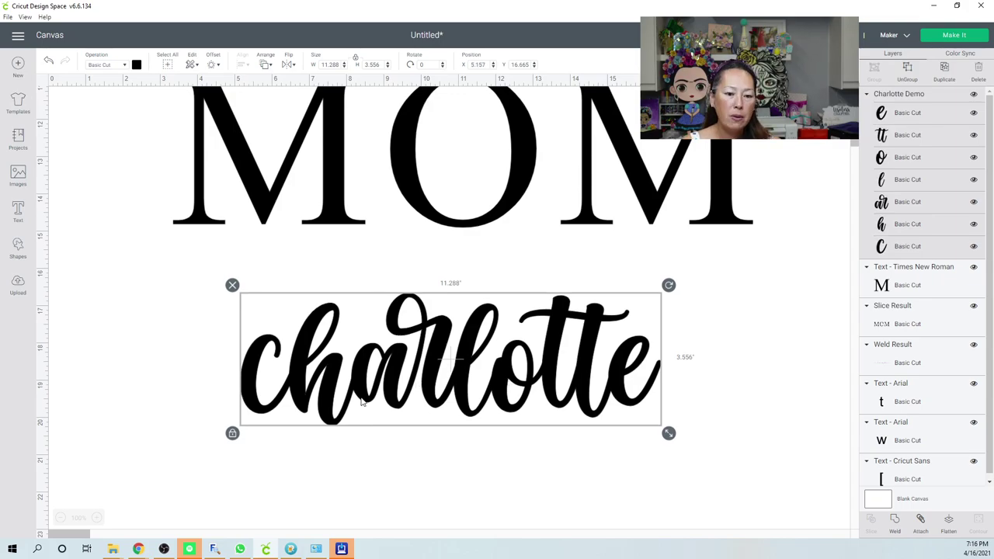
Step: Switch to MainType and copy the Haniberryku lowercase c glyph that has a leading swash
left_click(214, 549)
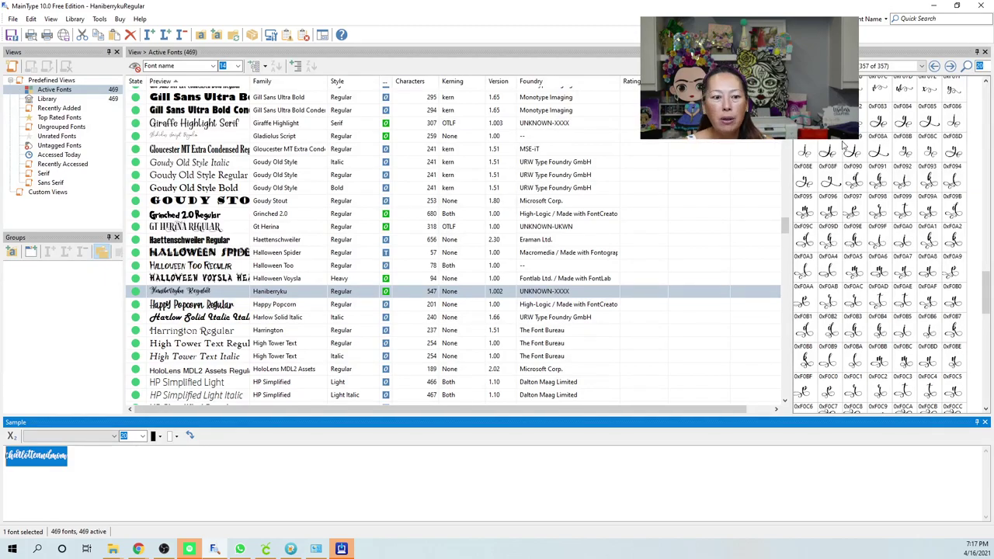
scroll(842, 145, "up", 1)
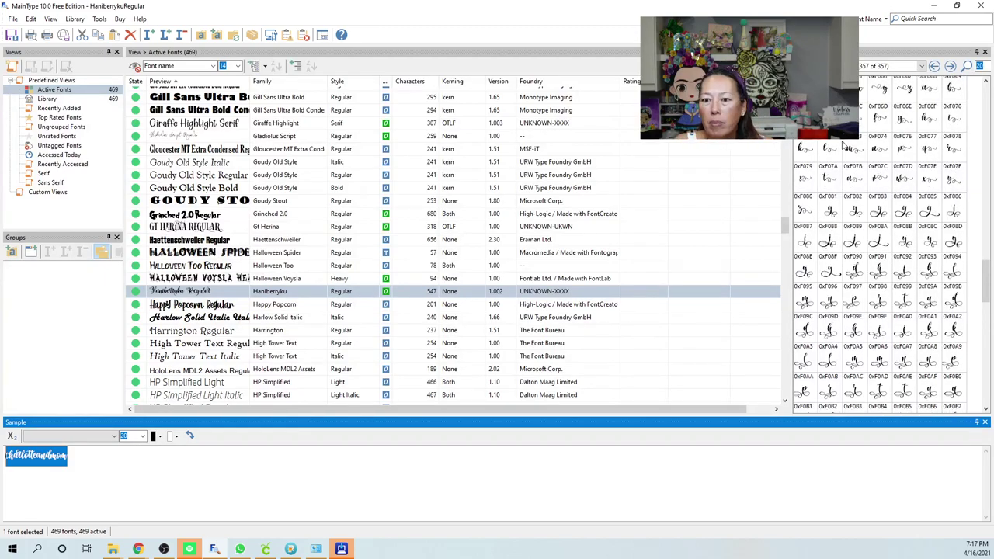
scroll(889, 256, "up", 1)
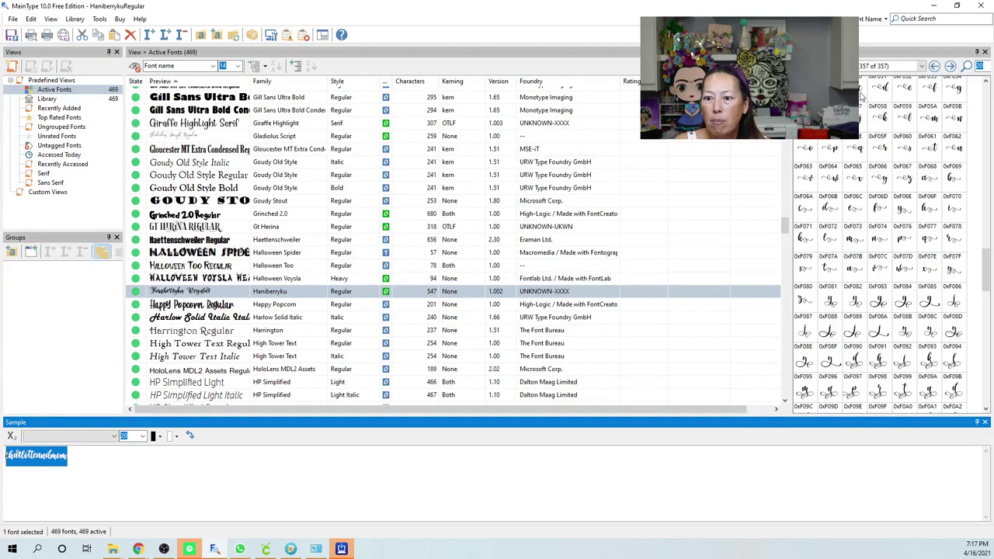
left_click(860, 92)
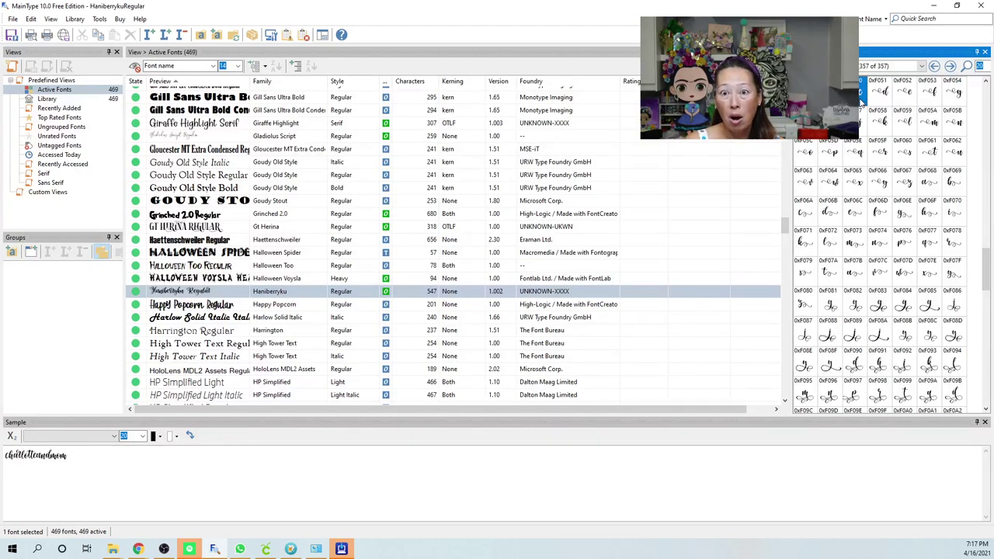
Step: Back in Cricut Design Space, add the swash c as Haniberryku text, about 6 inches wide, just below the charlotte lettering
left_click(269, 550)
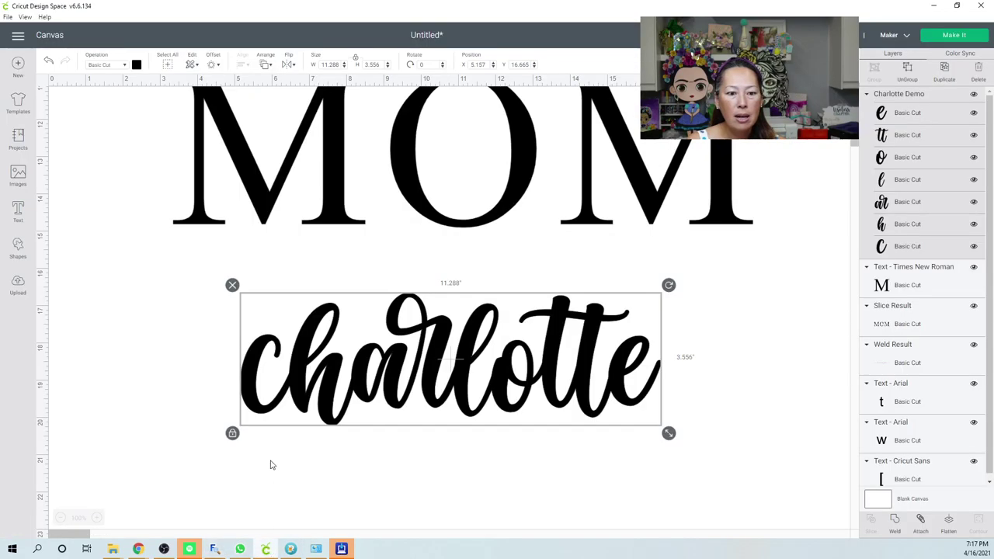
left_click(136, 325)
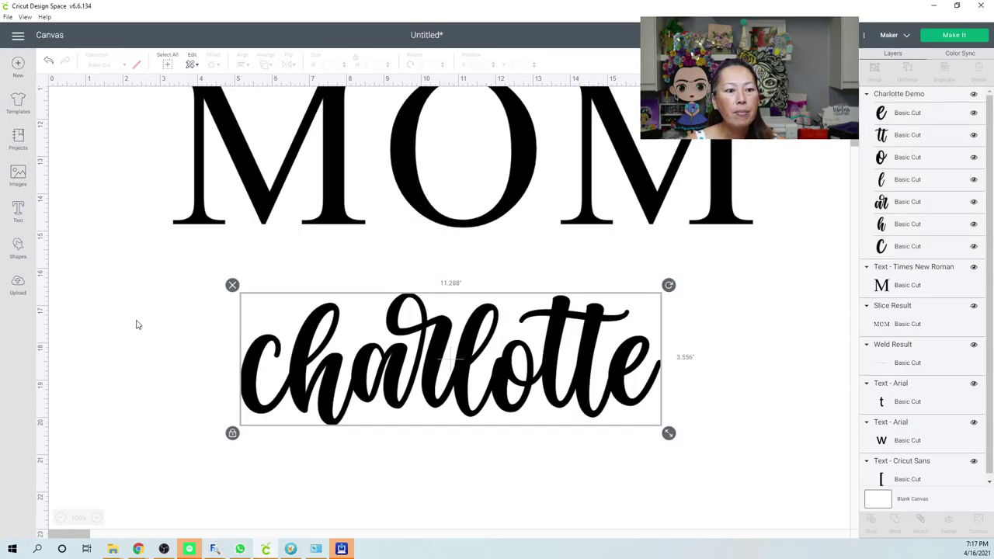
left_click(21, 216)
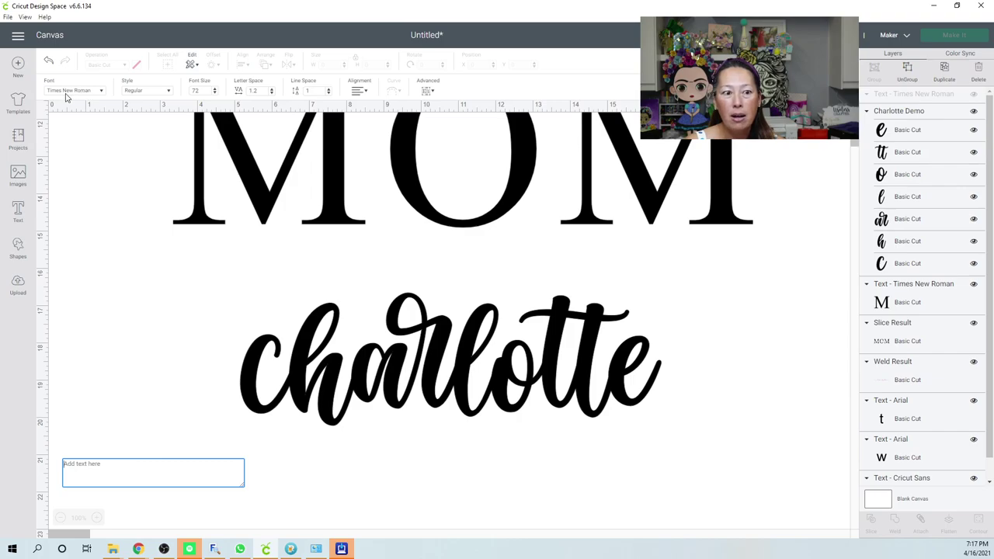
left_click(101, 94)
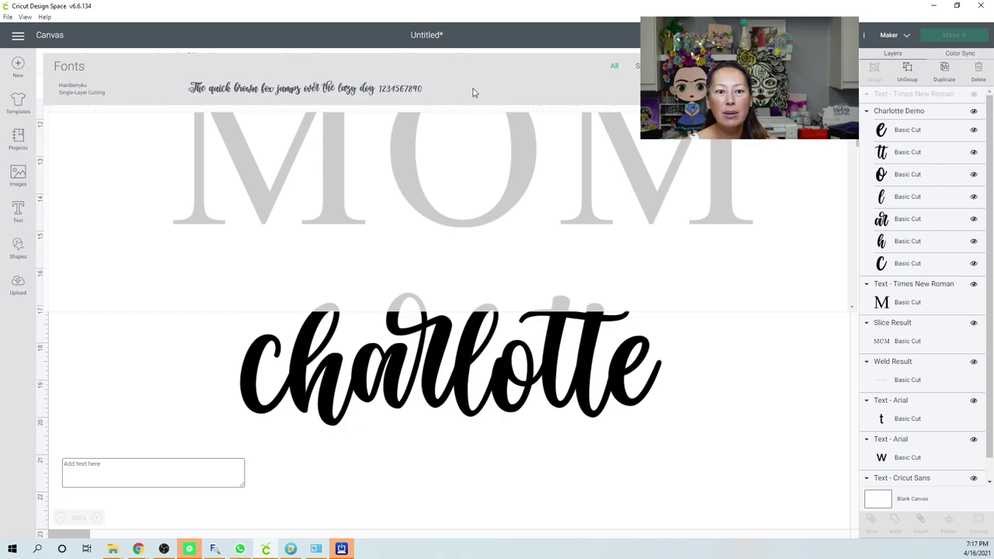
left_click(472, 93)
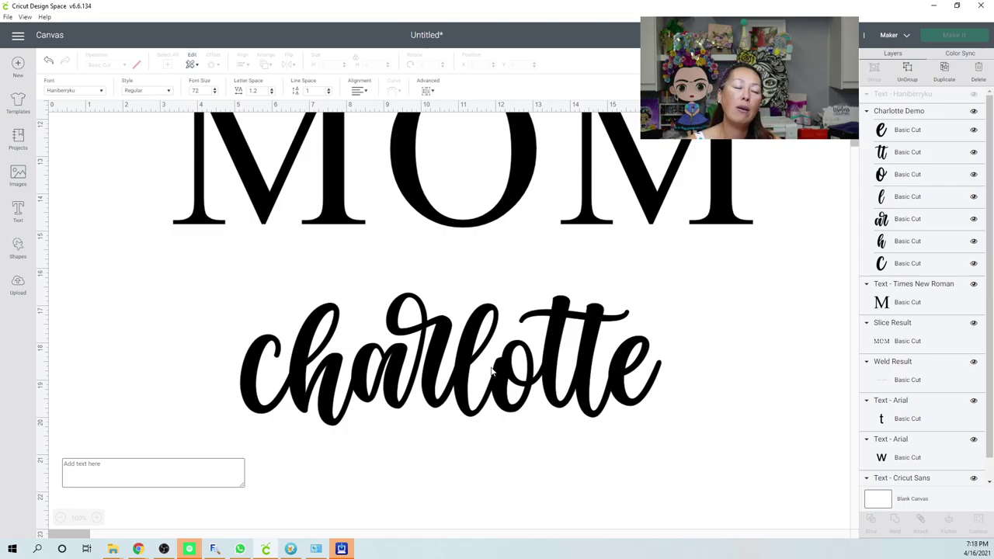
left_click(173, 463)
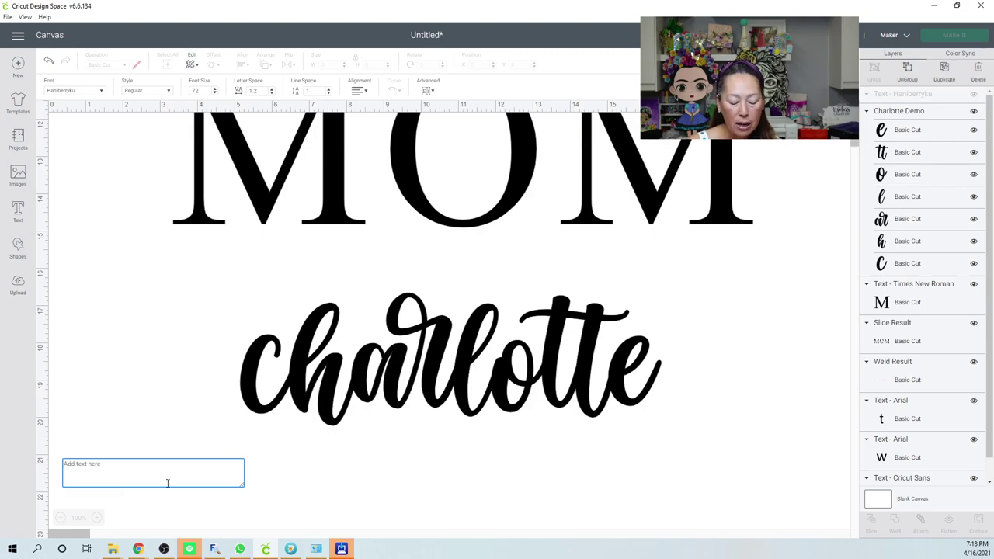
type("c")
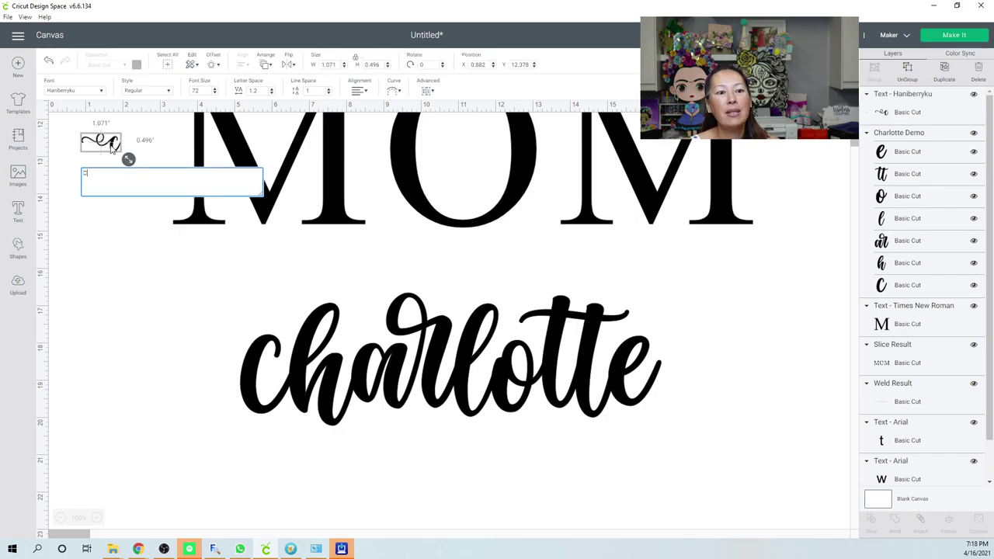
left_click_drag(111, 147, 248, 406)
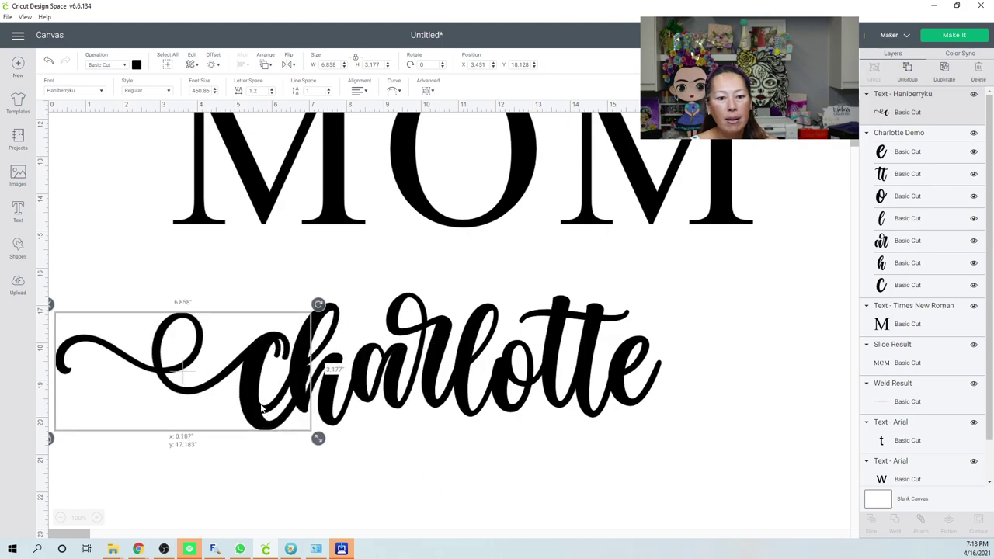
left_click_drag(318, 441, 259, 516)
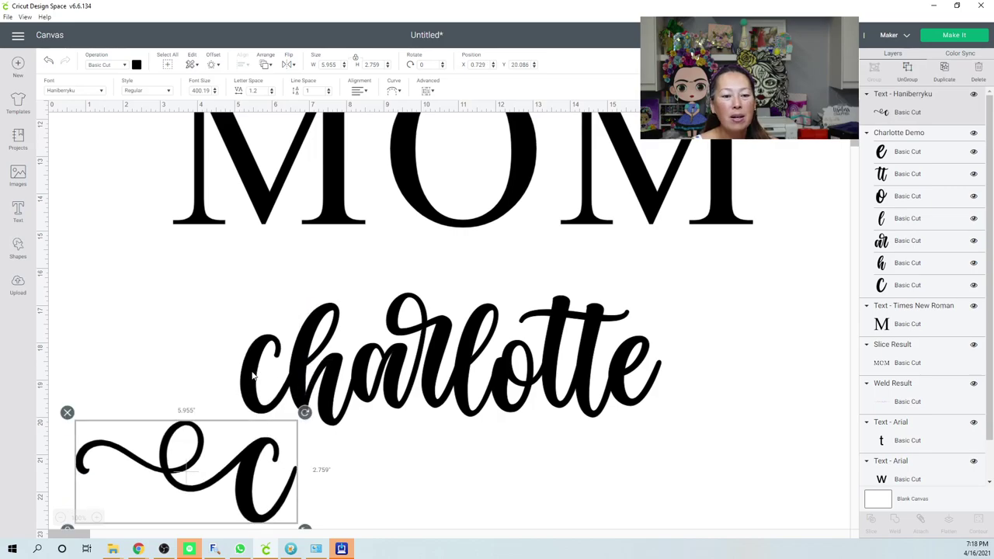
Step: Ungroup the charlotte lettering and replace its plain c with the swash c, placed against the h
left_click(252, 376)
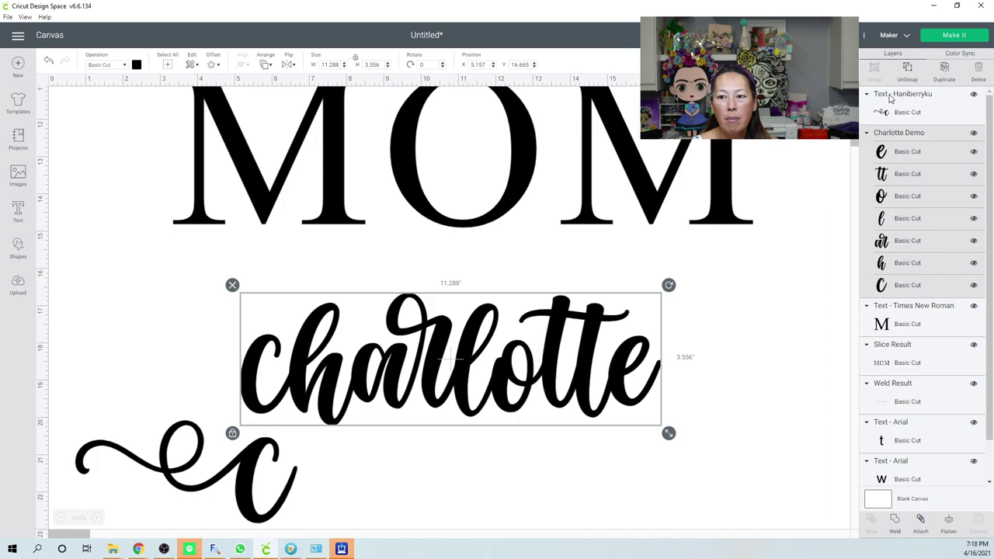
left_click(908, 70)
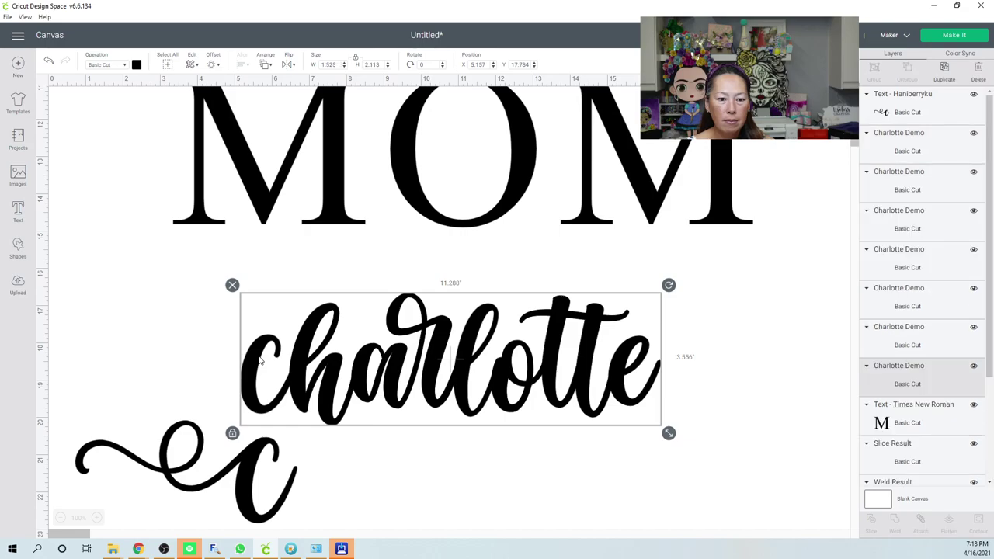
left_click(261, 361)
left_click_drag(261, 361, 223, 345)
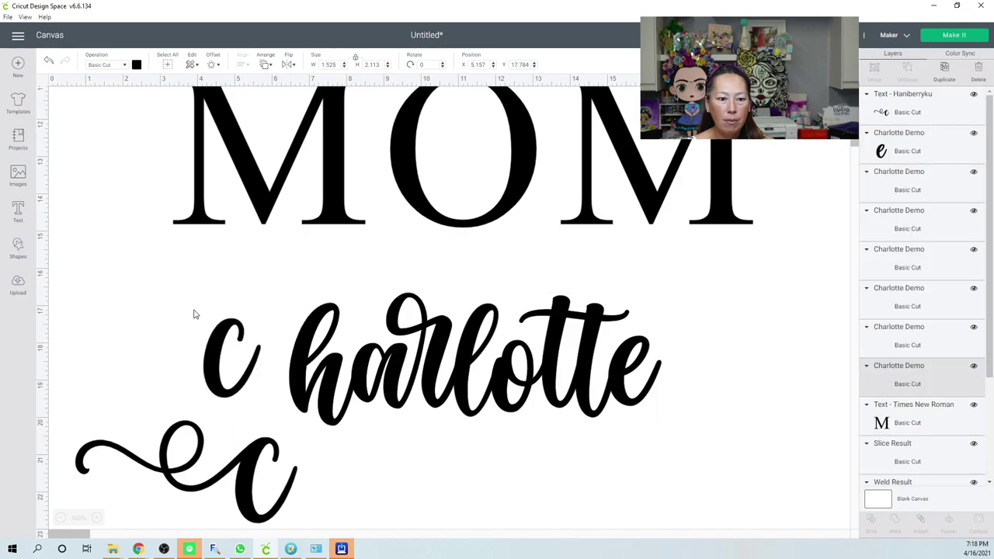
left_click(195, 312)
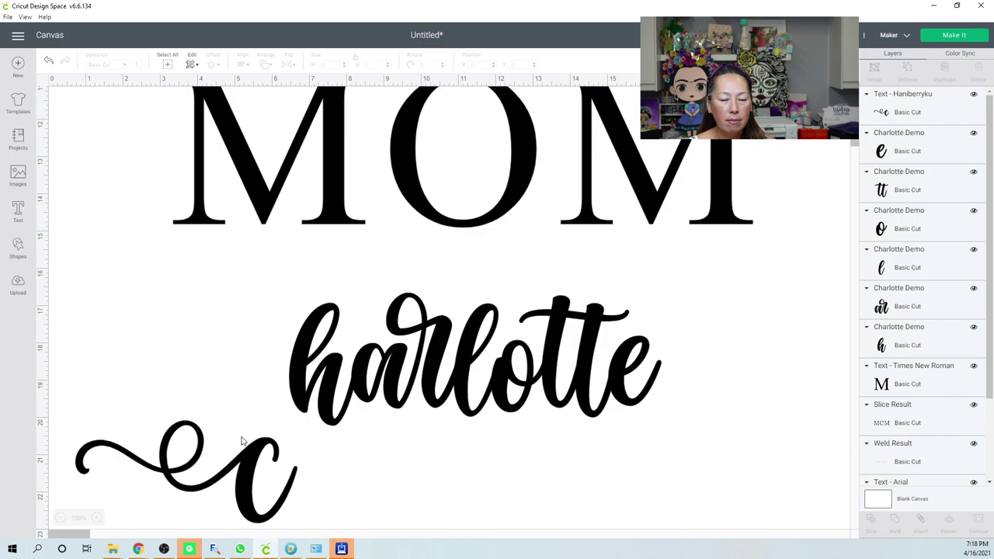
left_click_drag(249, 483, 251, 380)
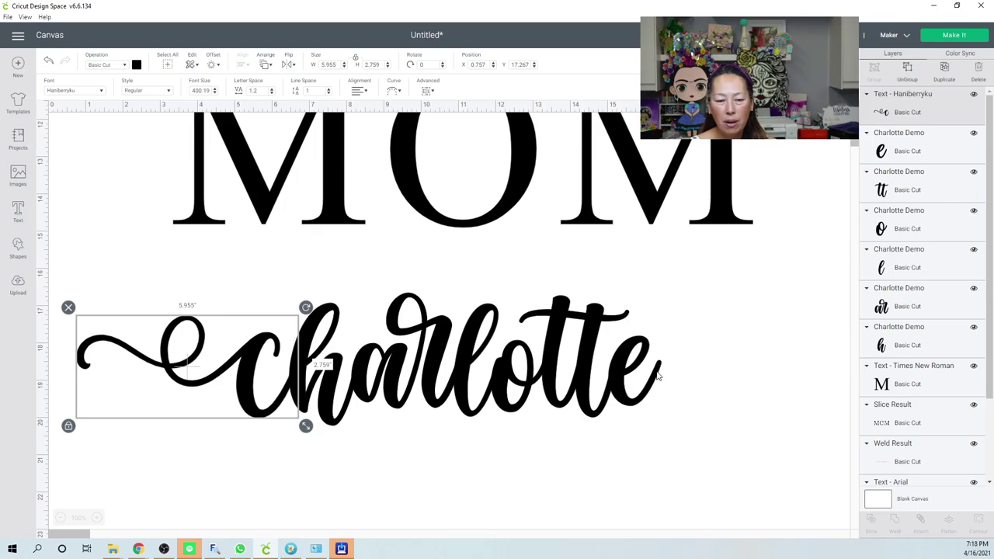
Step: Switch to MainType and look through the Haniberryku glyphs, from the lowercase e with a trailing swash back to the standard letters
left_click(214, 549)
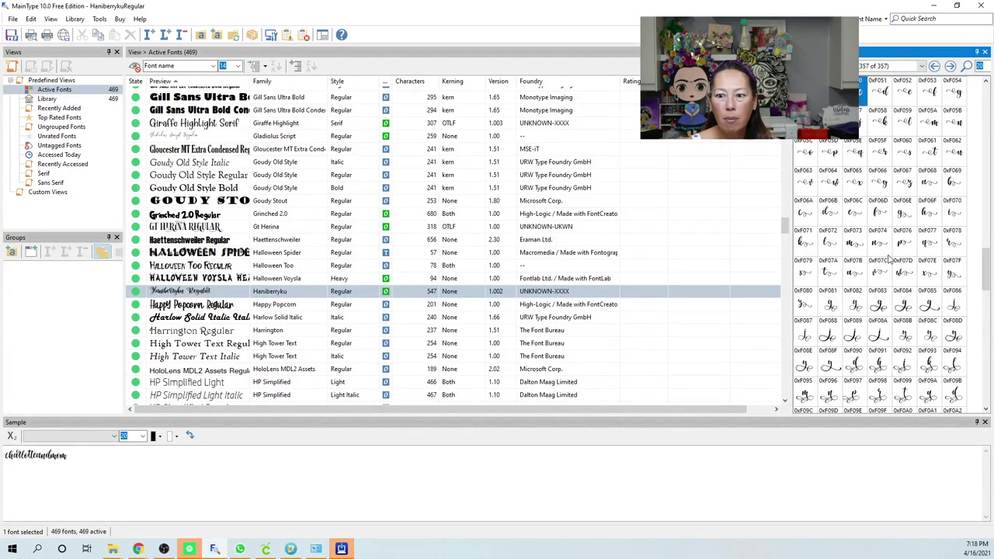
left_click(860, 216)
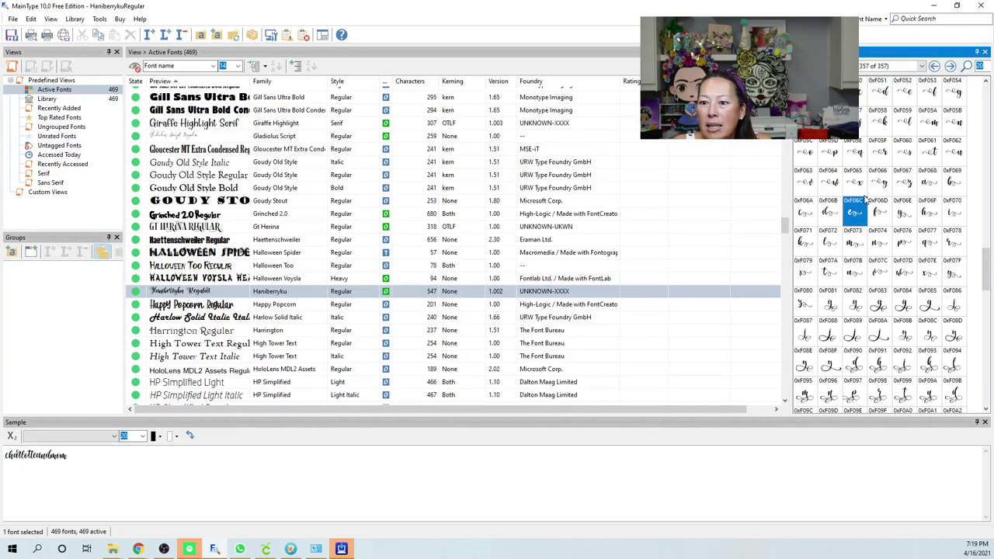
scroll(864, 200, "up", 1)
scroll(864, 200, "up", 1)
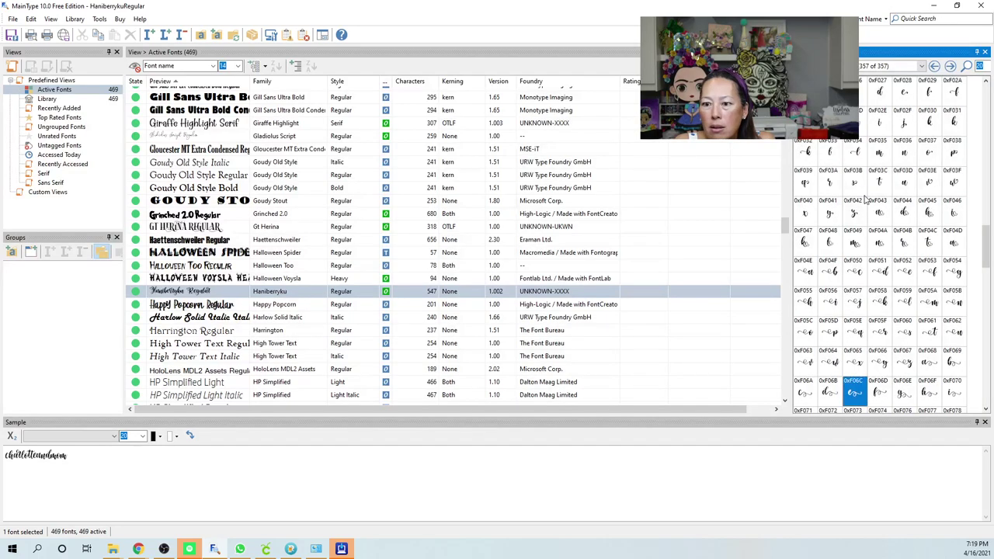
scroll(864, 201, "up", 1)
scroll(864, 200, "up", 5)
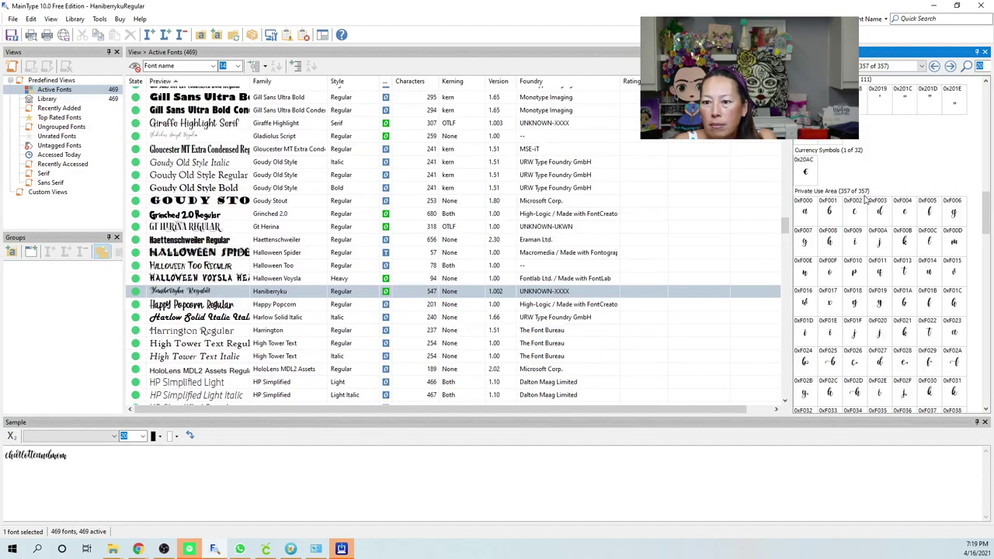
scroll(865, 200, "up", 2)
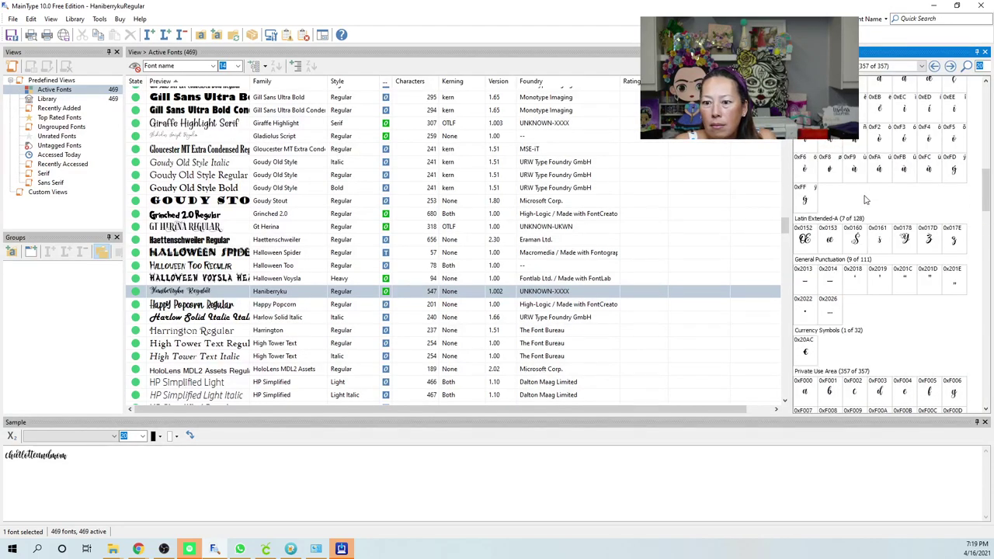
scroll(866, 200, "up", 3)
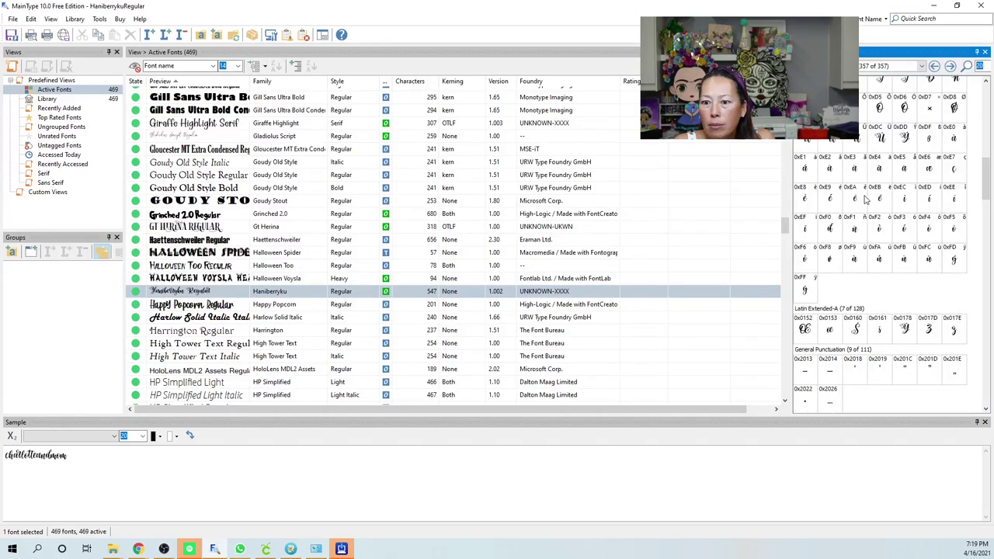
scroll(864, 200, "up", 9)
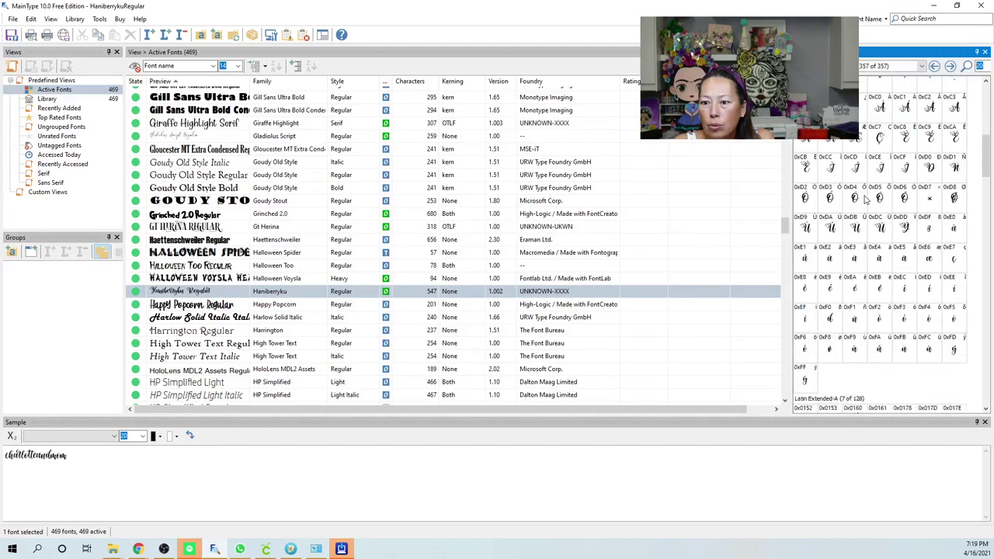
scroll(866, 200, "up", 6)
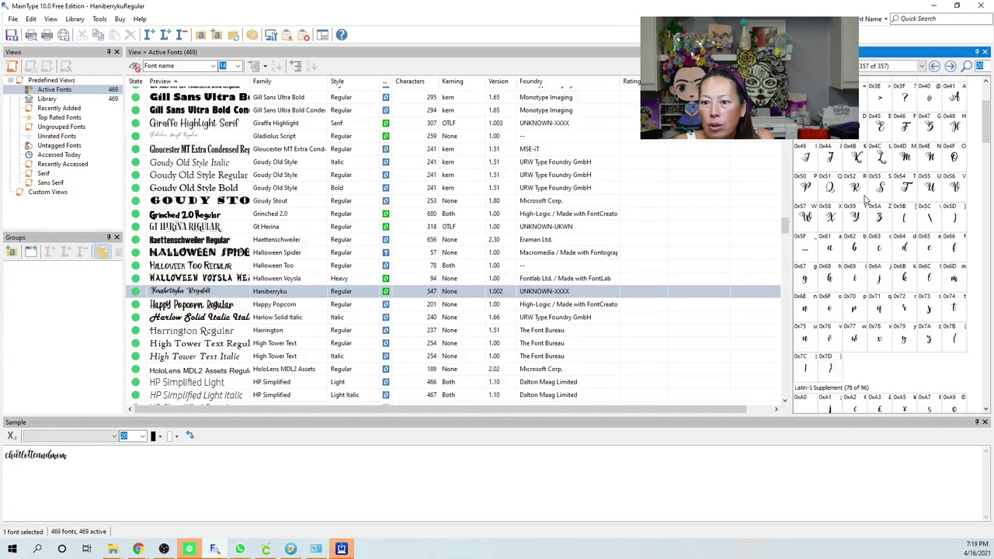
Step: Copy the Haniberryku lowercase e glyph that has a trailing swash
scroll(866, 200, "down", 15)
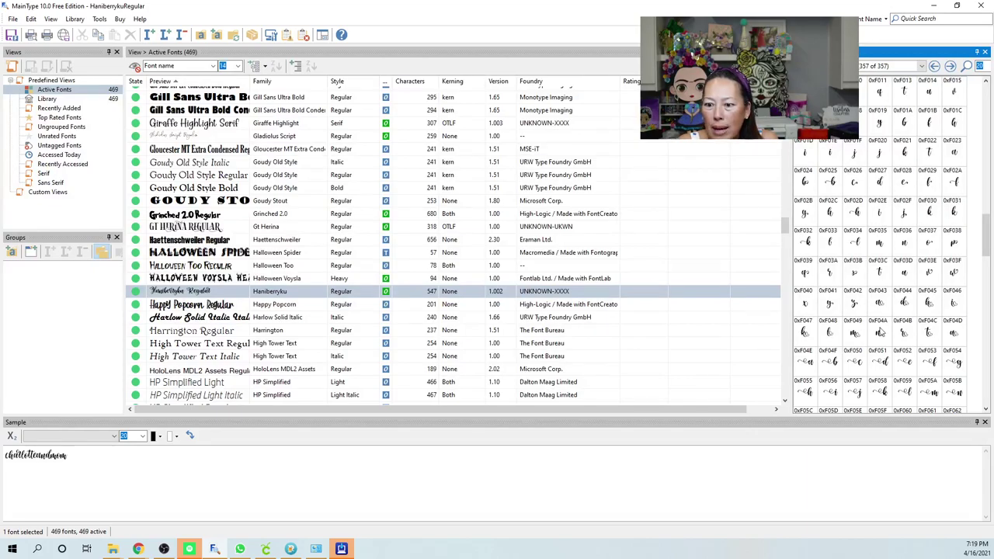
scroll(882, 375, "down", 1)
left_click(854, 392)
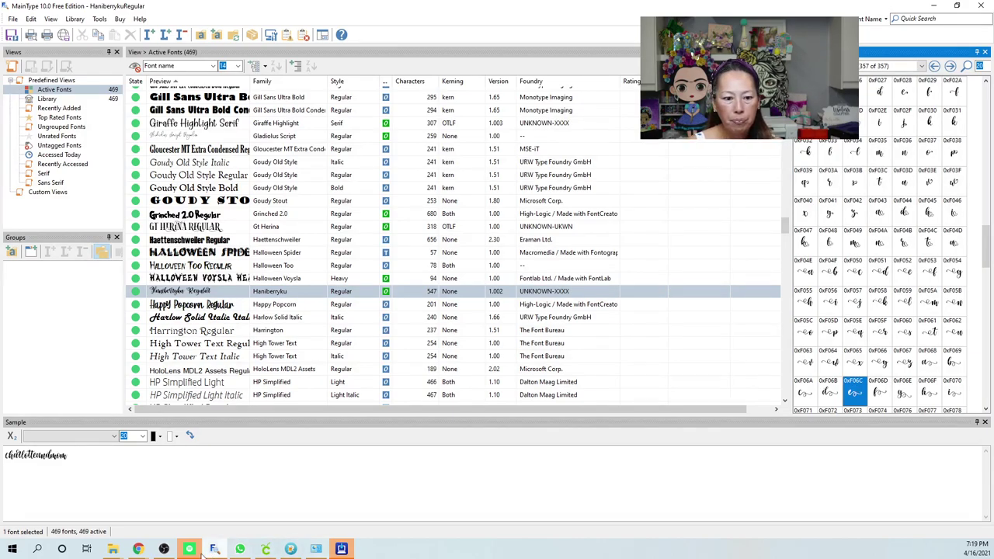
Step: Back in Cricut Design Space, add the swash e as Haniberryku text, about 5.05 inches wide, below the end of the charlotte lettering
left_click(264, 549)
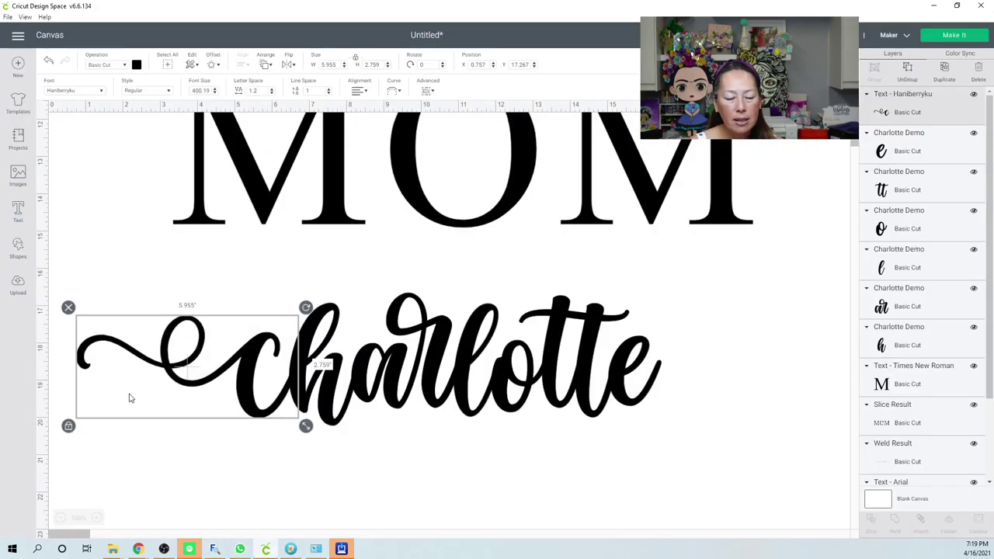
left_click(206, 459)
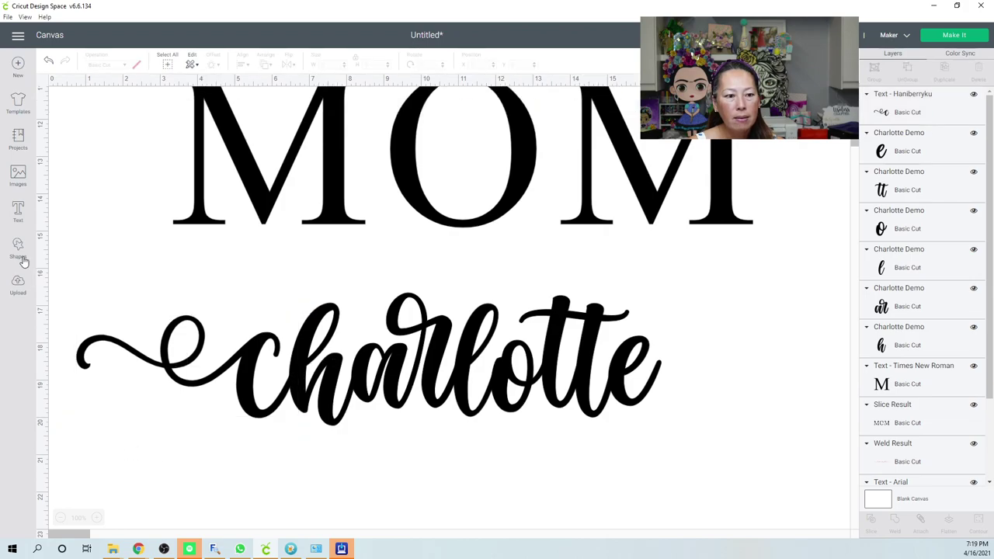
left_click(22, 217)
left_click(173, 471)
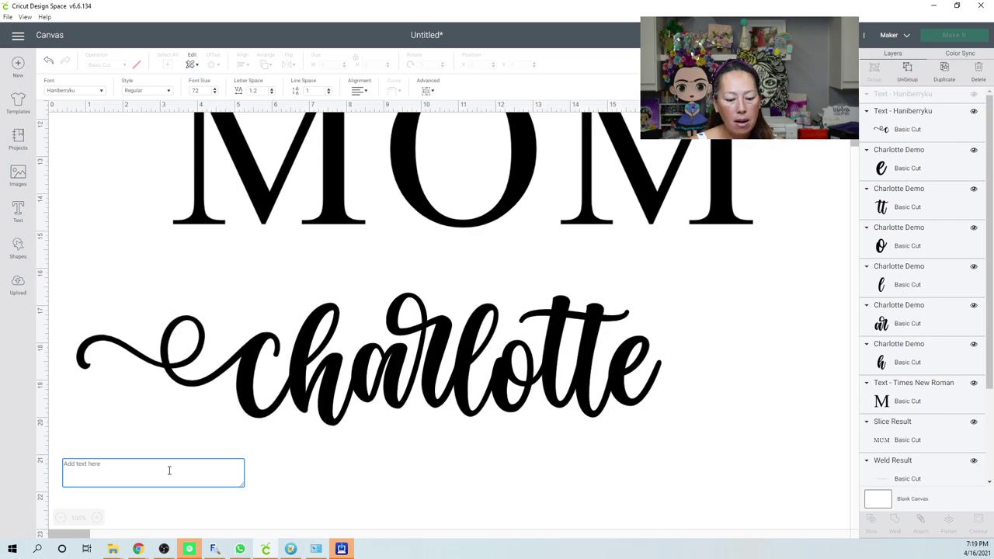
key("ctrl+v")
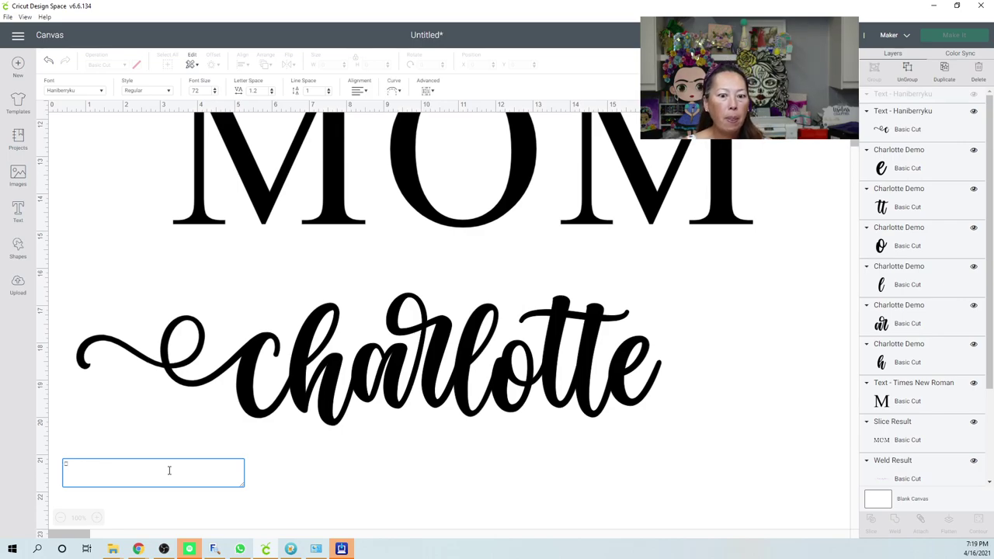
left_click(99, 146)
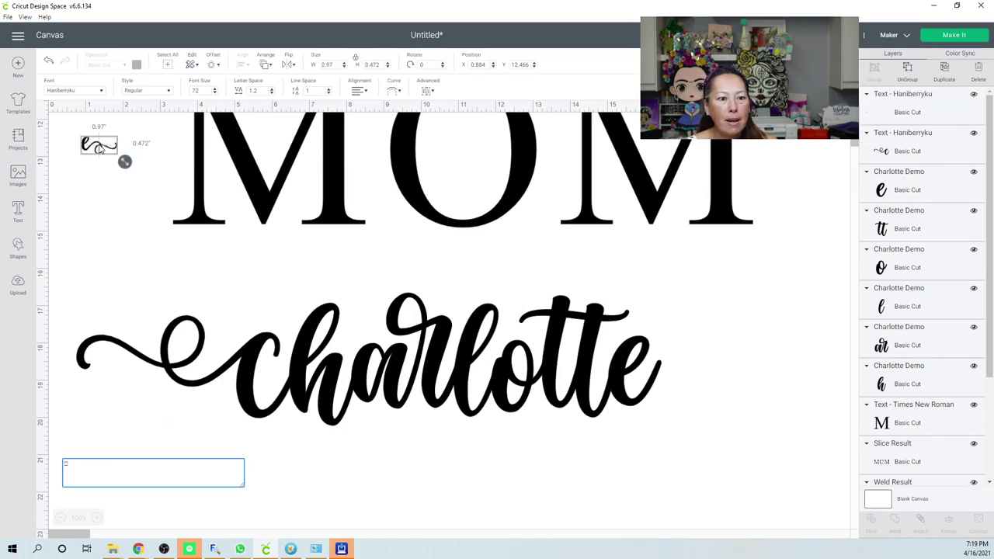
left_click_drag(98, 149, 791, 432)
left_click_drag(667, 388, 620, 500)
Step: Replace the plain final e of charlotte with the swash e, placed against the second t
left_click(636, 356)
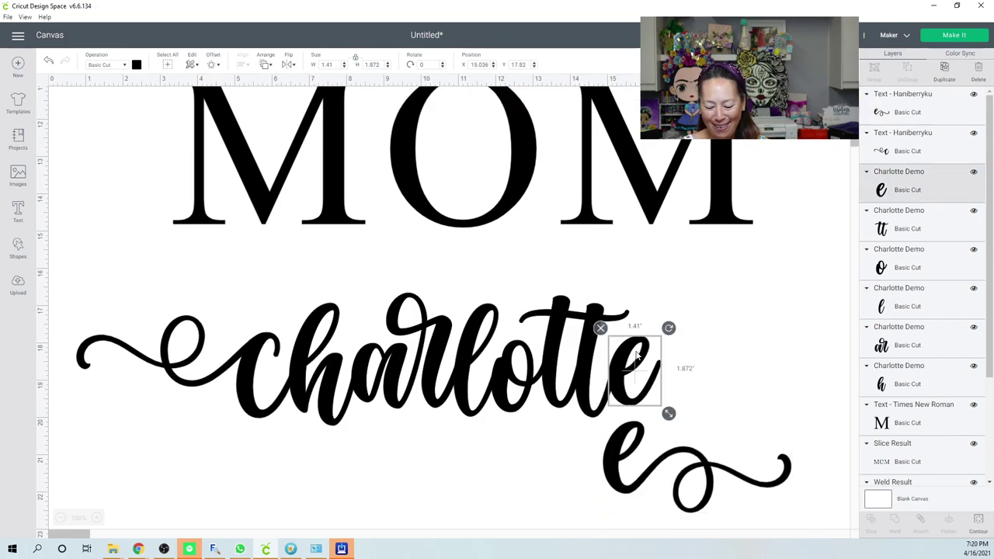
key("Delete")
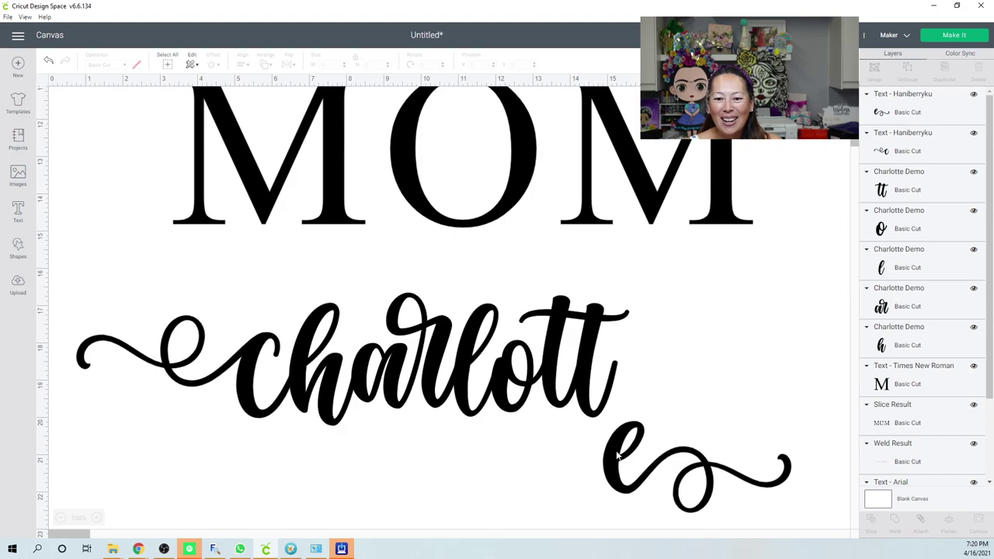
left_click_drag(620, 457, 621, 372)
key("ctrl+z")
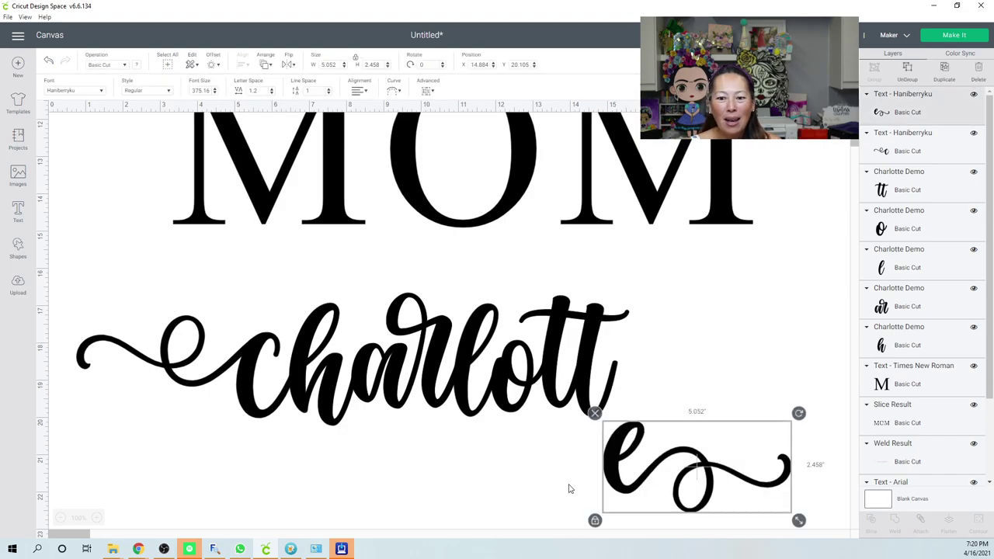
key("ctrl+y")
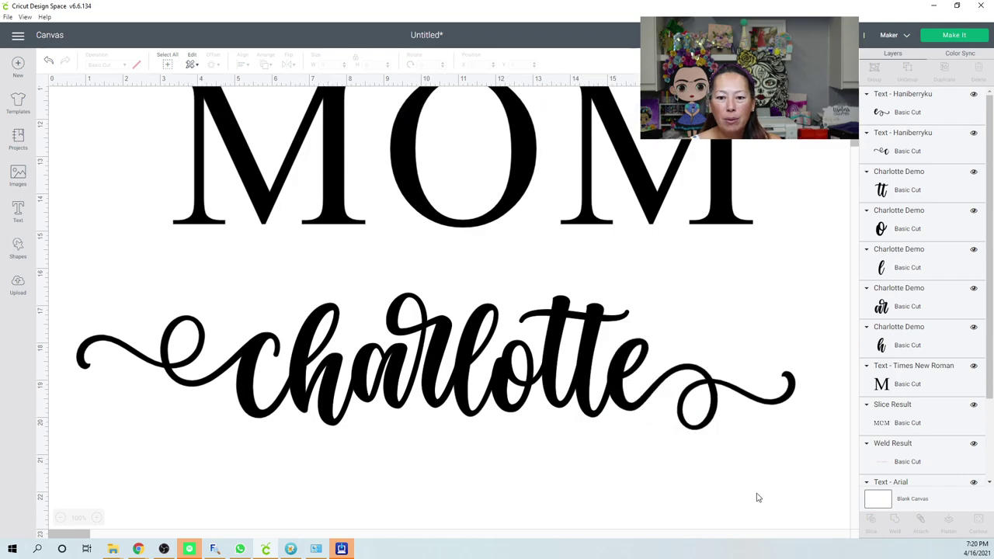
Step: Select all the charlotte letters, including both swash letters, and weld them into one shape
left_click_drag(762, 505, 185, 308)
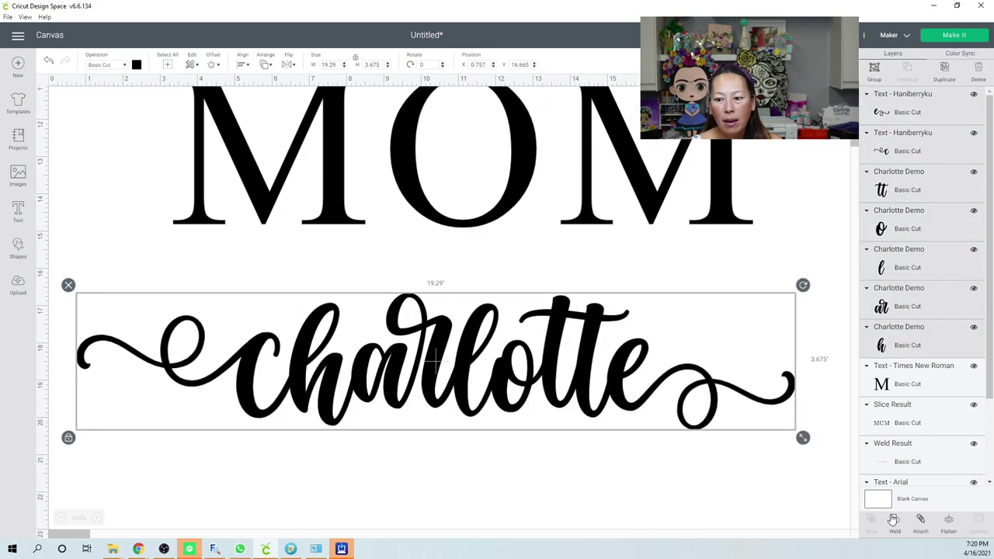
left_click(792, 477)
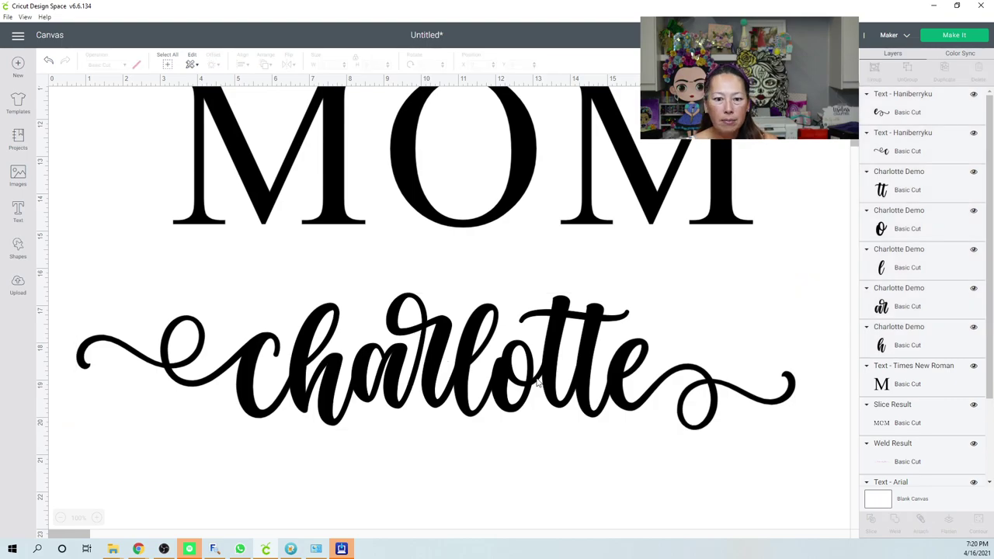
scroll(536, 383, "up", 2)
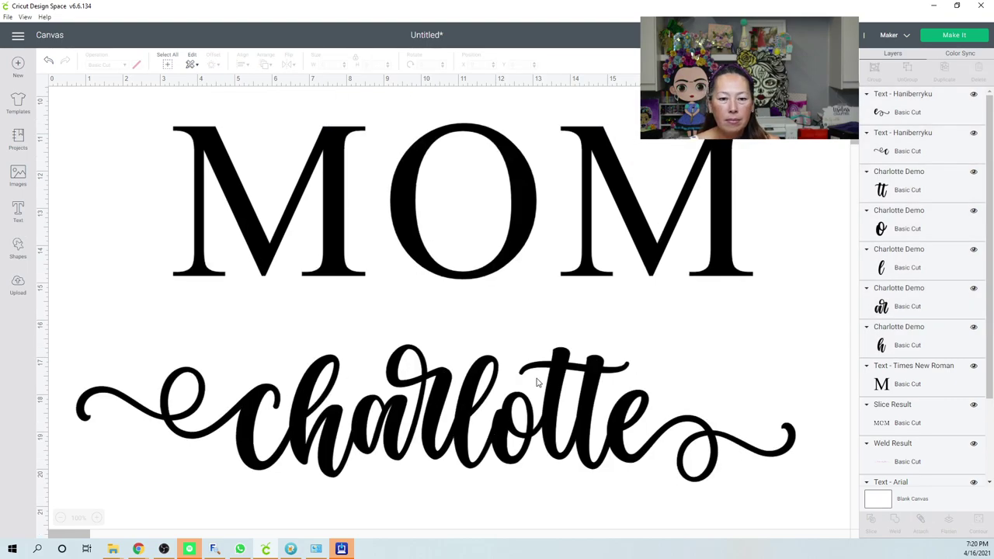
scroll(536, 382, "up", 2)
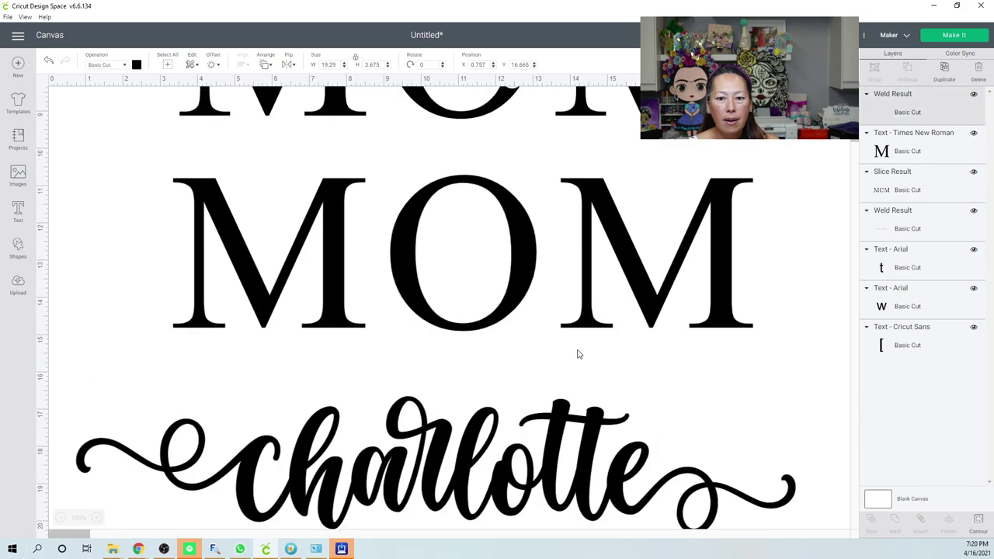
Step: Shrink the welded charlotte lettering to about 14.85 inches wide to suit the lower MOM, and place it below that text
left_click_drag(570, 462, 588, 270)
left_click_drag(823, 352, 663, 316)
left_click_drag(487, 272, 558, 271)
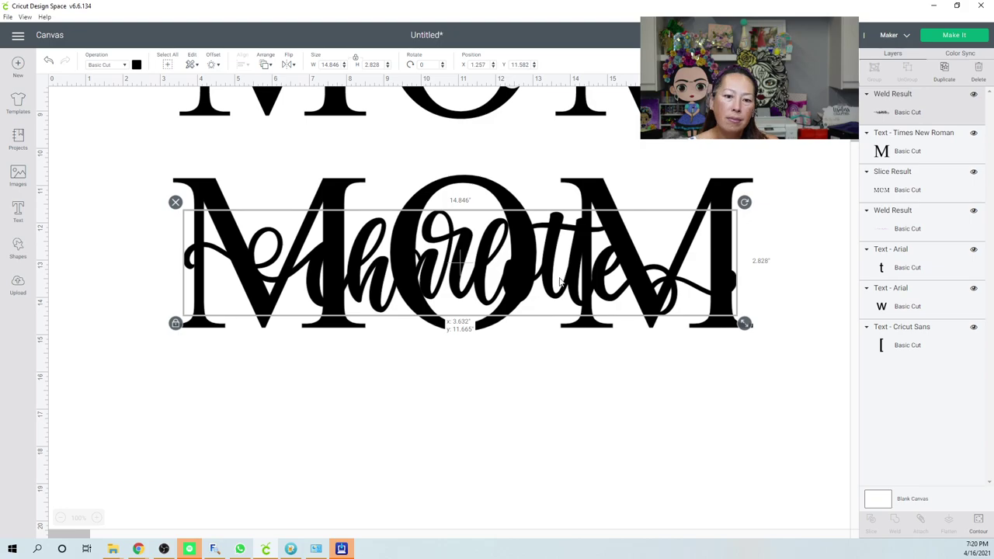
left_click_drag(558, 323, 537, 510)
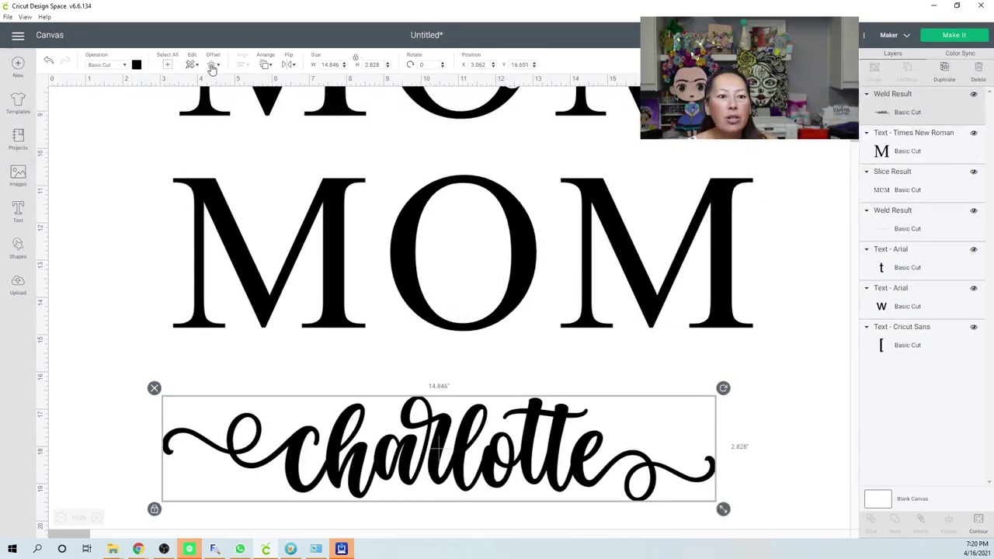
Step: Create a 0.15 in offset with rounded corners around charlotte, and move the lettering down off the offset
left_click(211, 65)
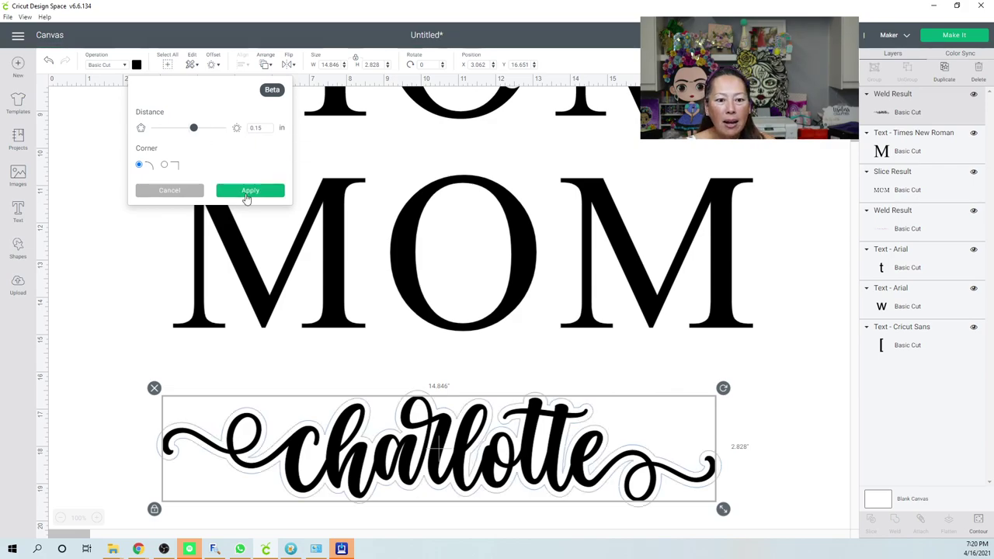
left_click(248, 192)
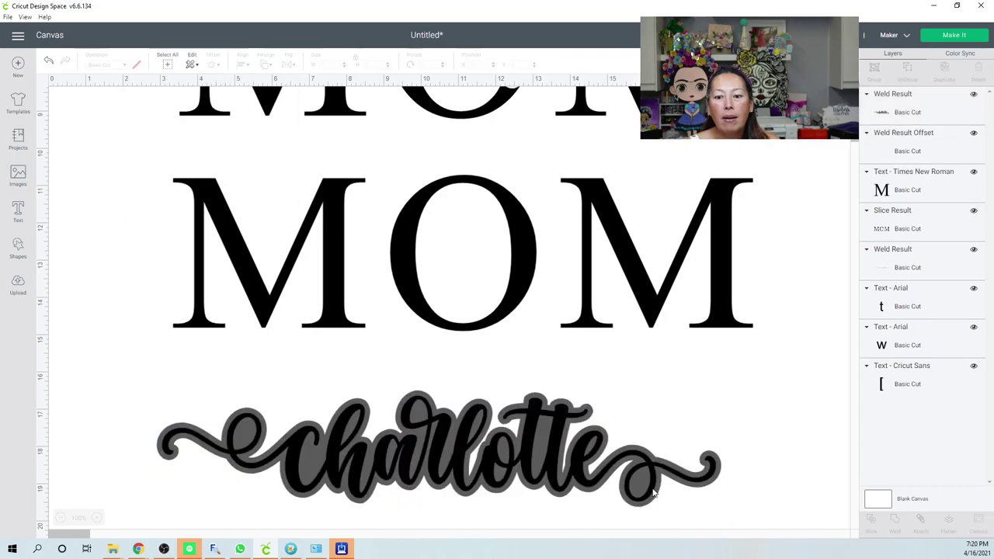
left_click_drag(661, 479, 646, 544)
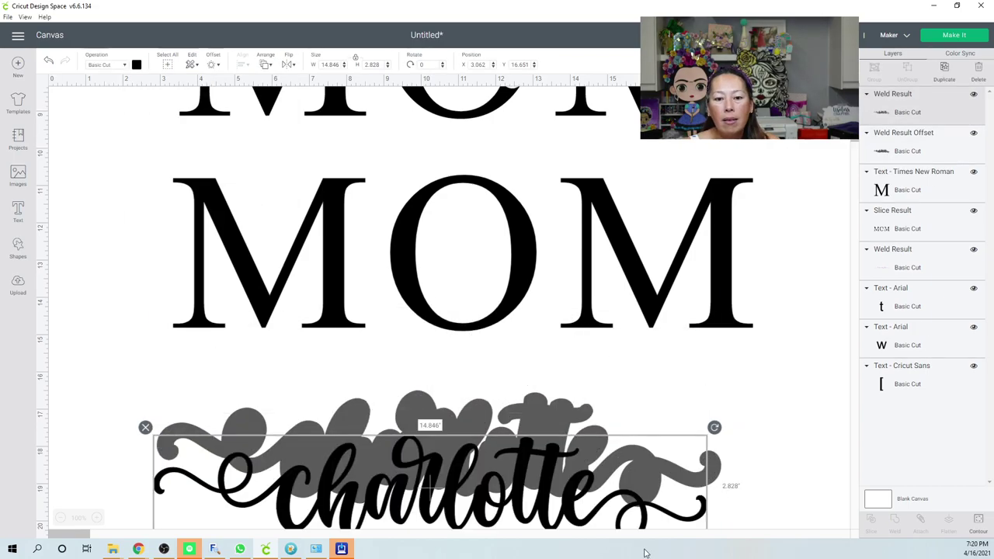
Step: Place the charlotte offset across the middle of the lower MOM text and slice the two shapes
left_click_drag(560, 384, 578, 230)
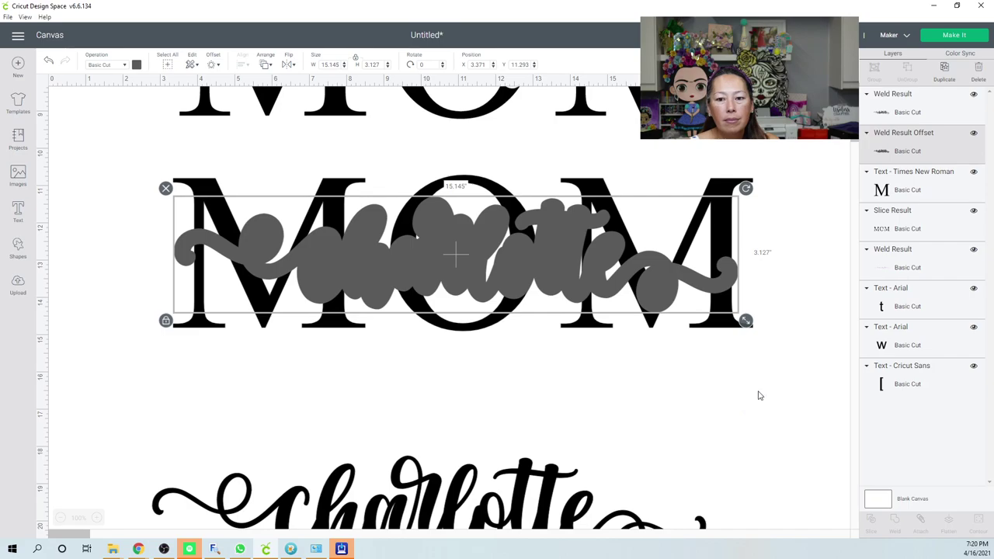
left_click_drag(754, 366, 550, 251)
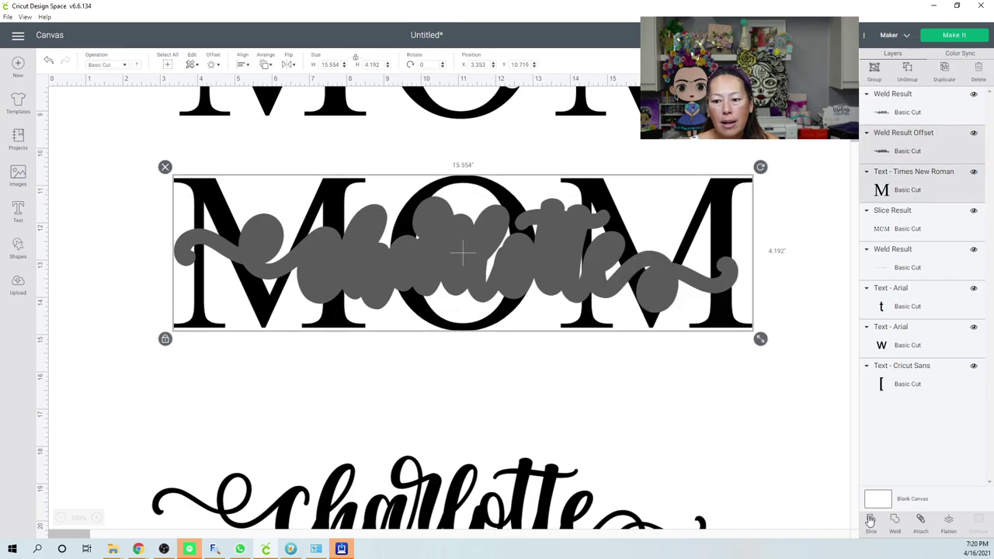
left_click(730, 411)
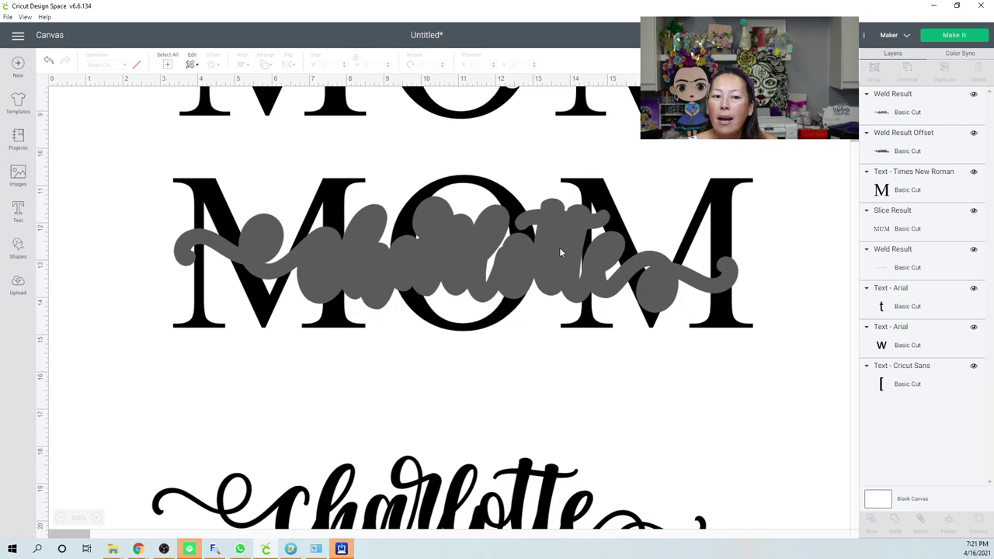
key("ctrl+z")
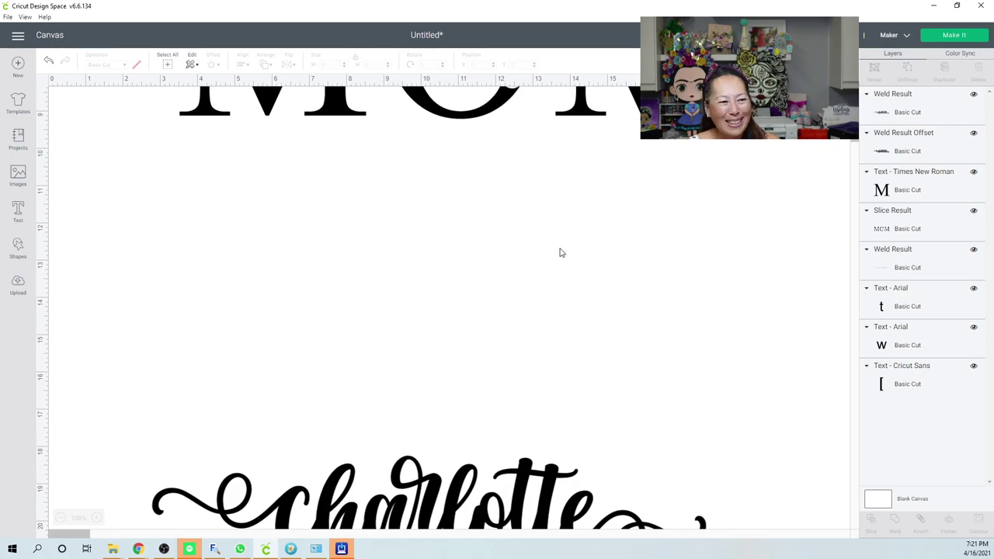
key("ctrl+y")
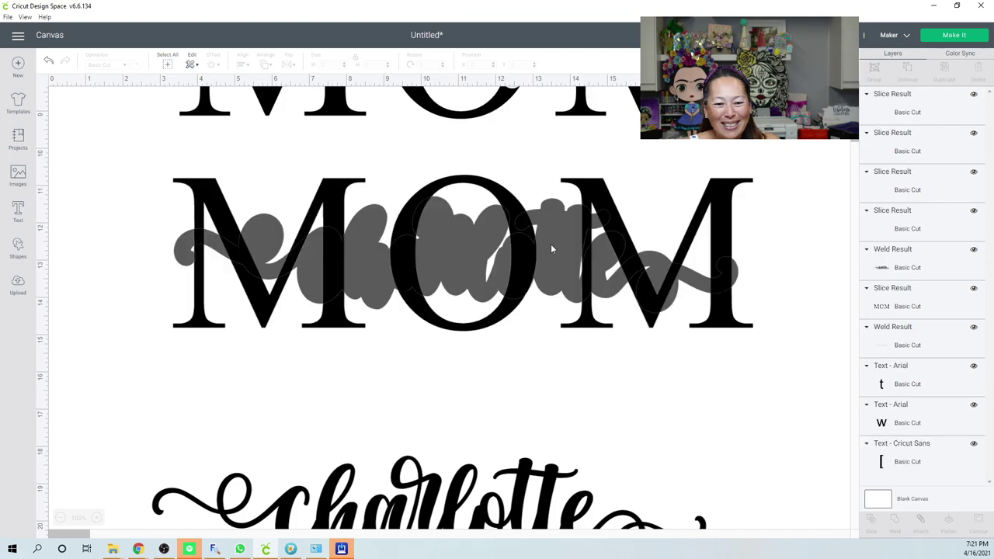
Step: Move the sliced MOM down to just above the charlotte lettering, and recolor the lettering light purple
left_click(565, 357)
left_click_drag(565, 357, 539, 366)
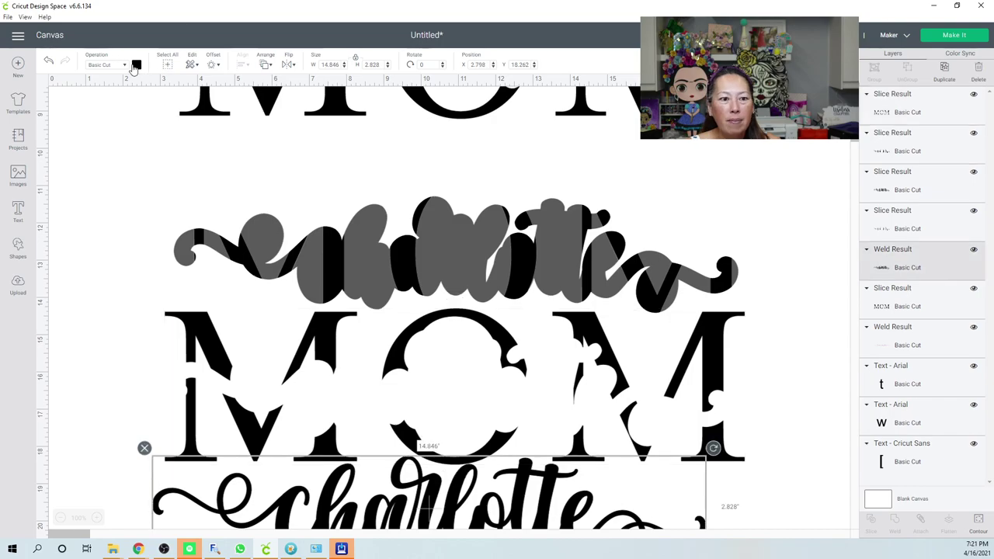
left_click(136, 65)
left_click(160, 111)
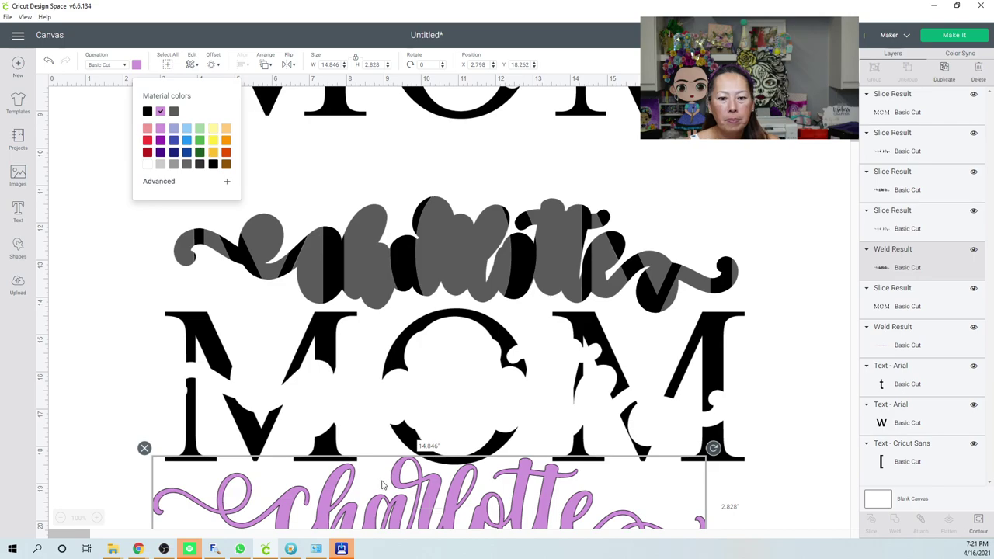
Step: Fit the purple charlotte lettering into the gap across the lower MOM and delete the leftover slice pieces above it
left_click_drag(381, 484, 417, 395)
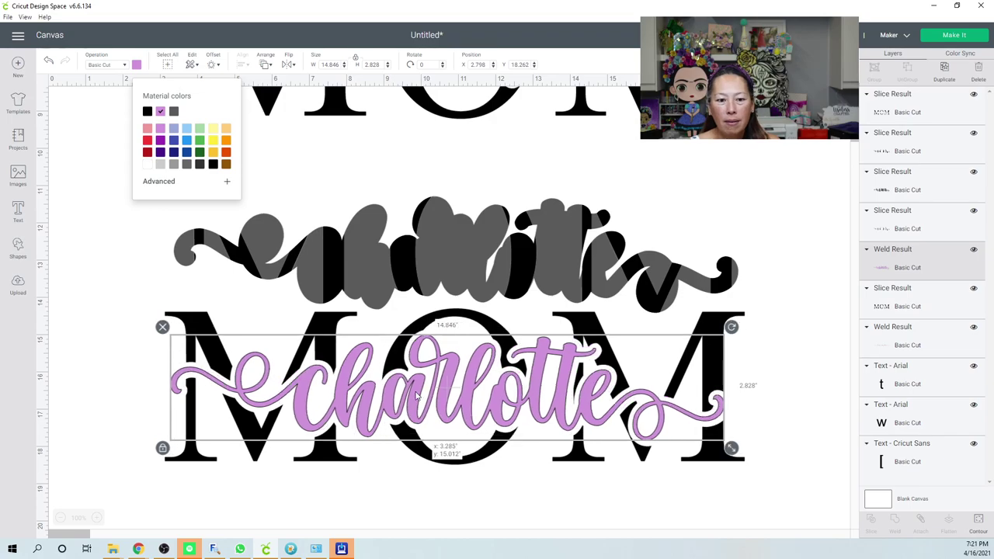
left_click(735, 297)
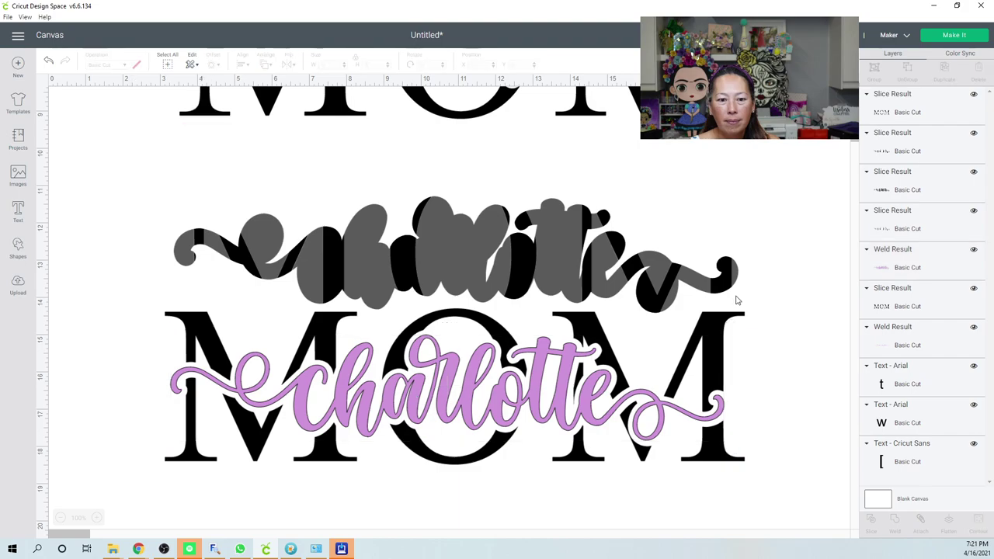
left_click(357, 224)
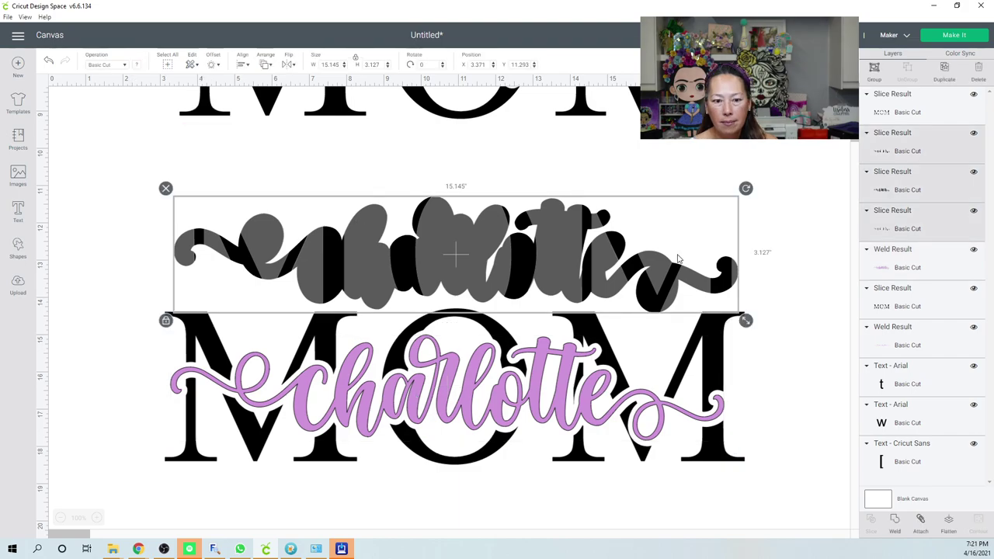
key("Delete")
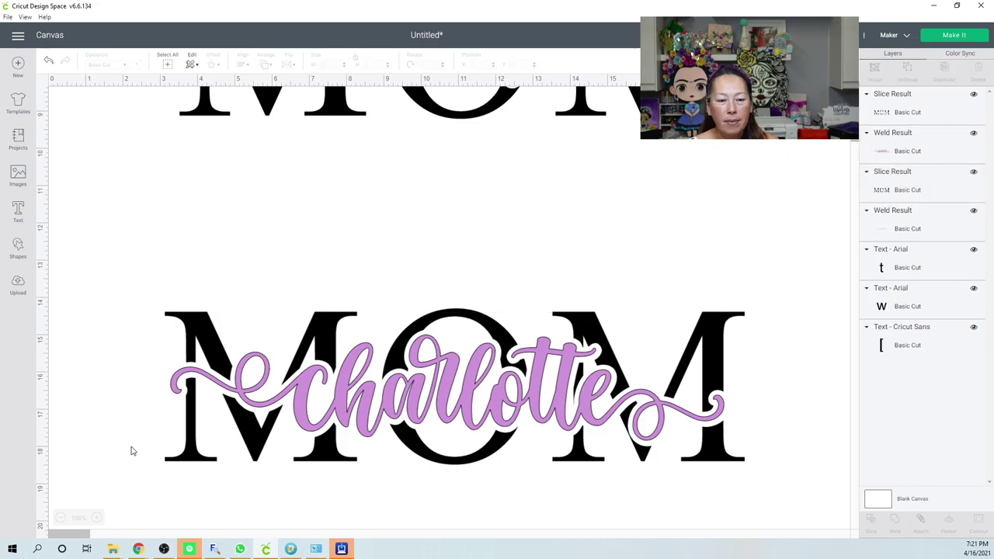
Step: Move the MOM and charlotte lettering up together to just below the lisa and john MOM design
left_click(59, 518)
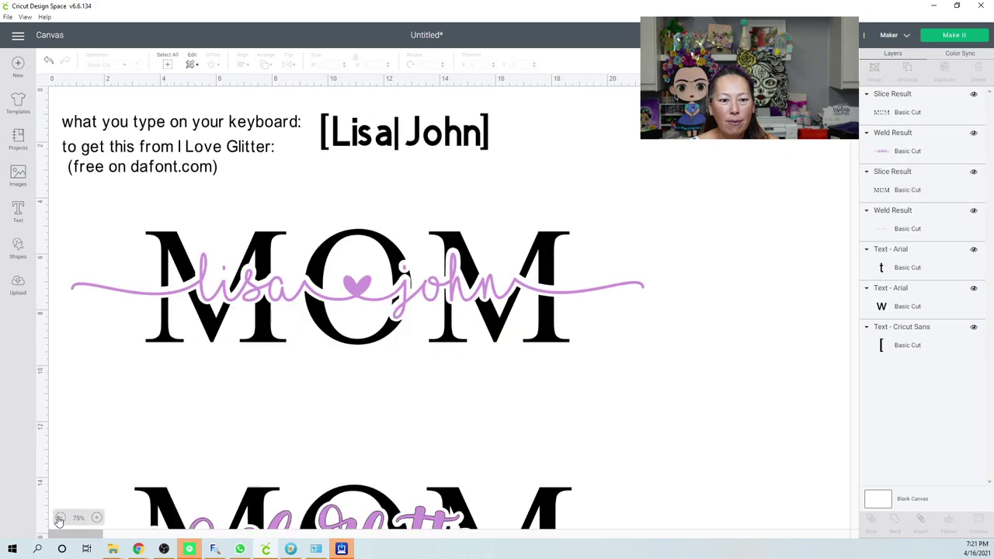
left_click(60, 518)
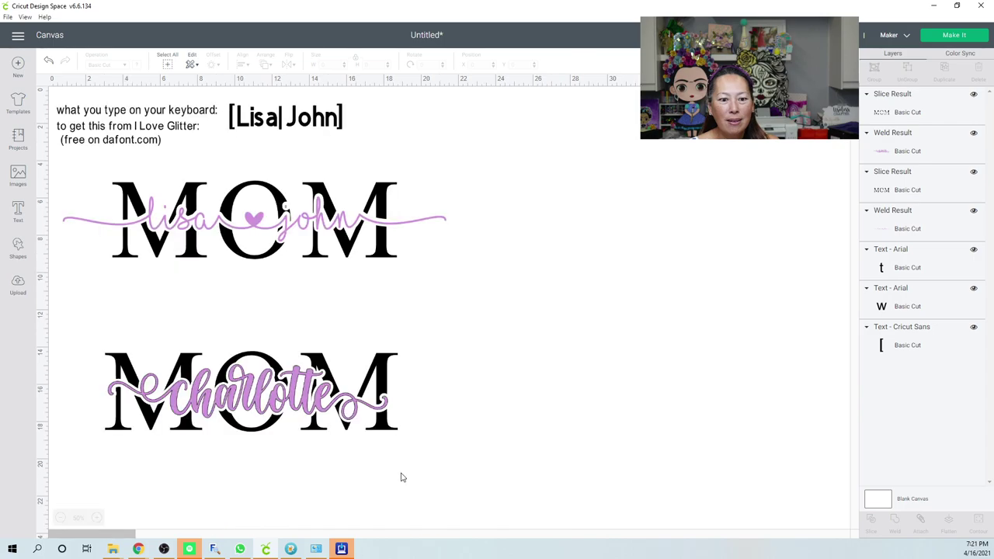
left_click_drag(447, 470, 97, 359)
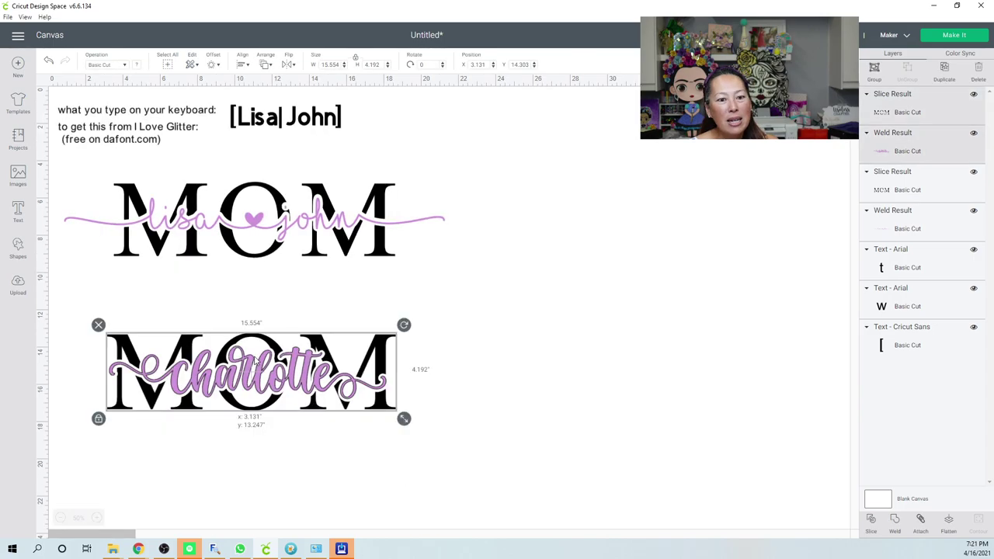
left_click_drag(255, 361, 254, 316)
left_click(255, 415)
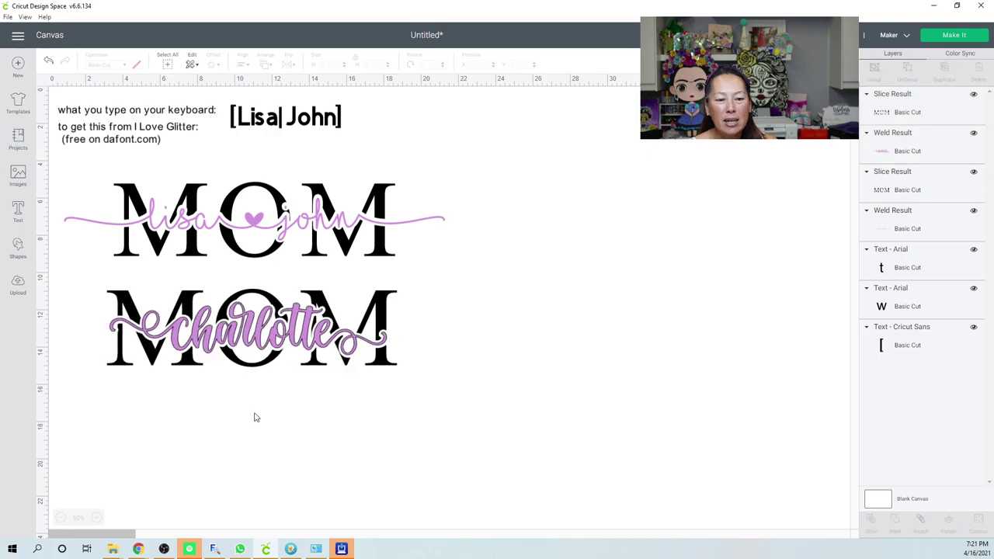
Step: Scale the MOM and charlotte lettering down together to about 10.8 in wide
left_click(389, 300)
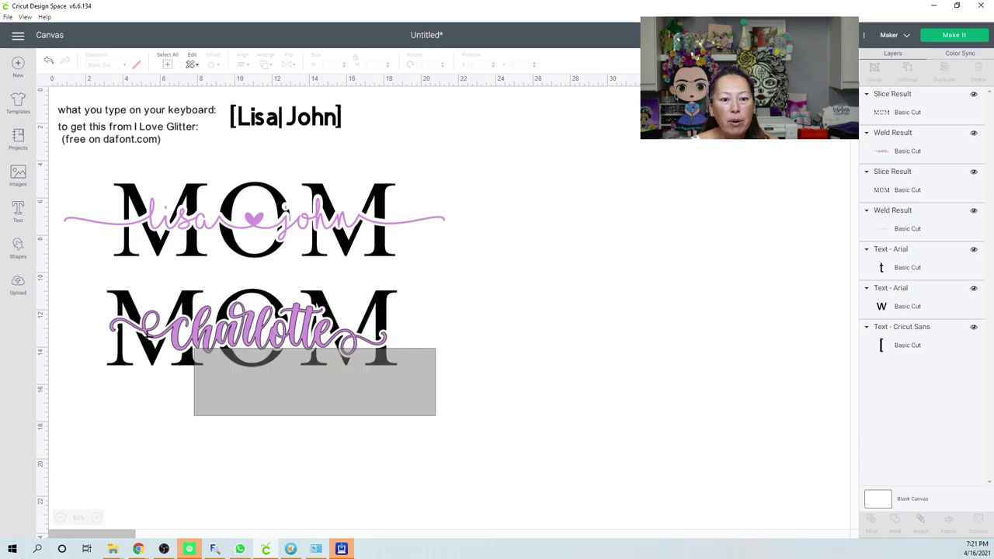
left_click_drag(400, 384, 431, 396)
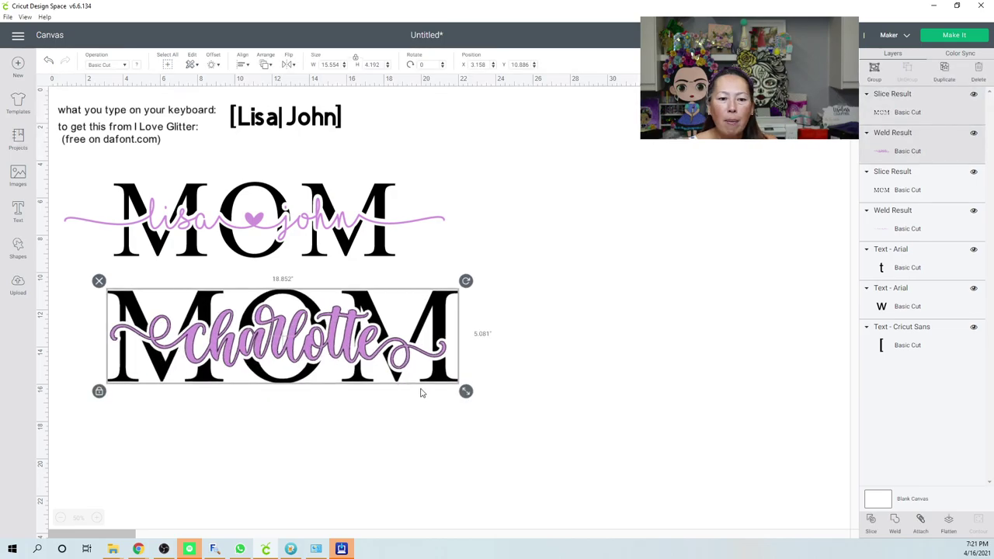
left_click_drag(422, 393, 217, 355)
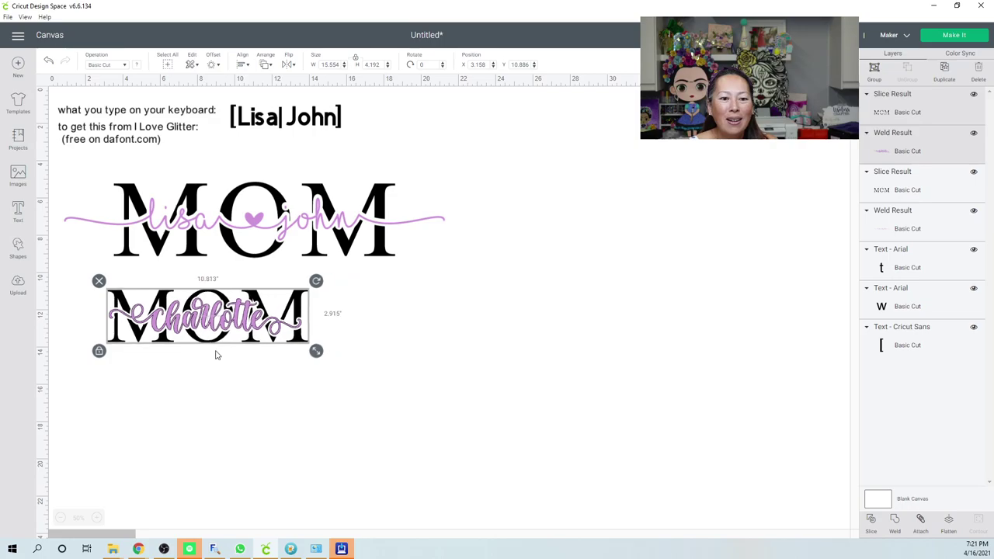
left_click(350, 382)
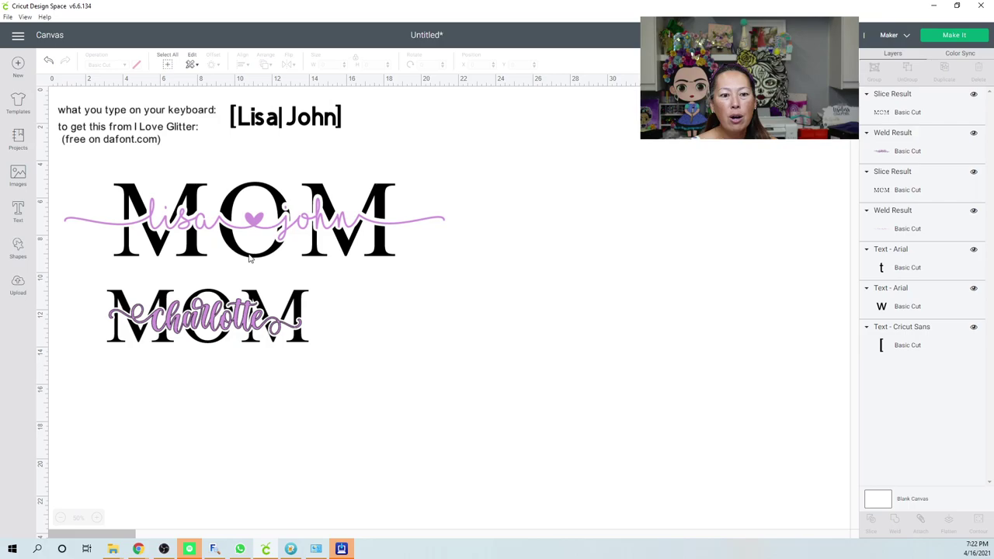
Step: Add a new text object reading MOM in the Times New Roman font
left_click(18, 212)
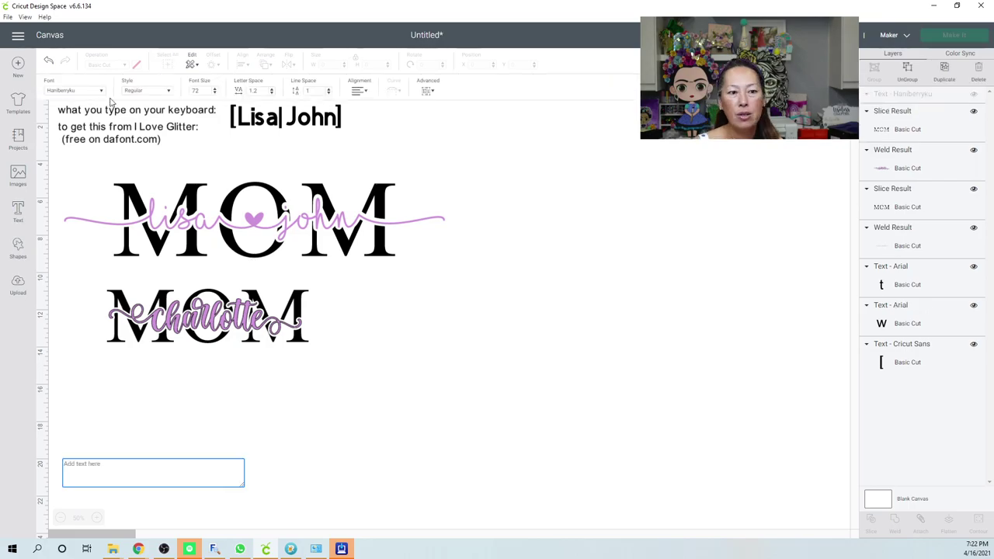
left_click(98, 97)
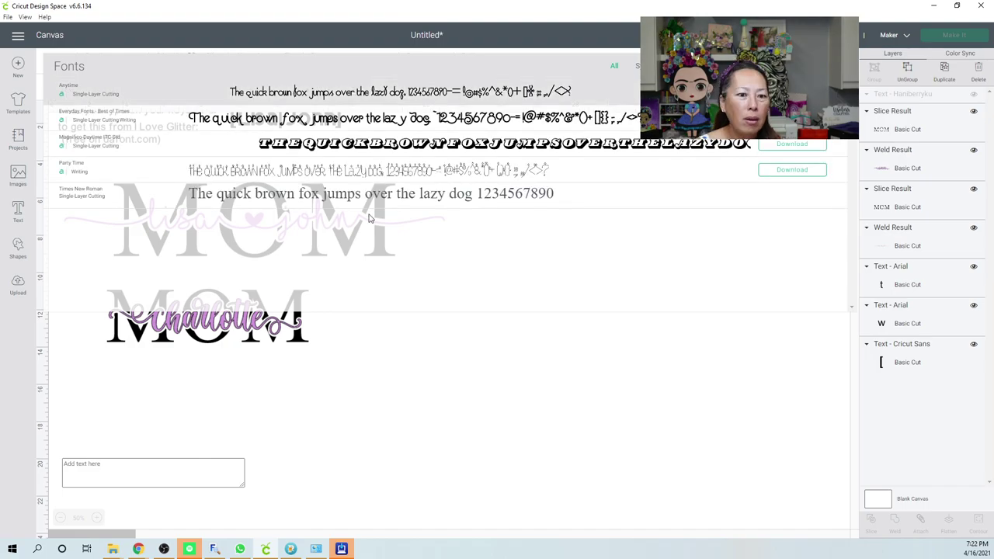
left_click(381, 194)
left_click(140, 461)
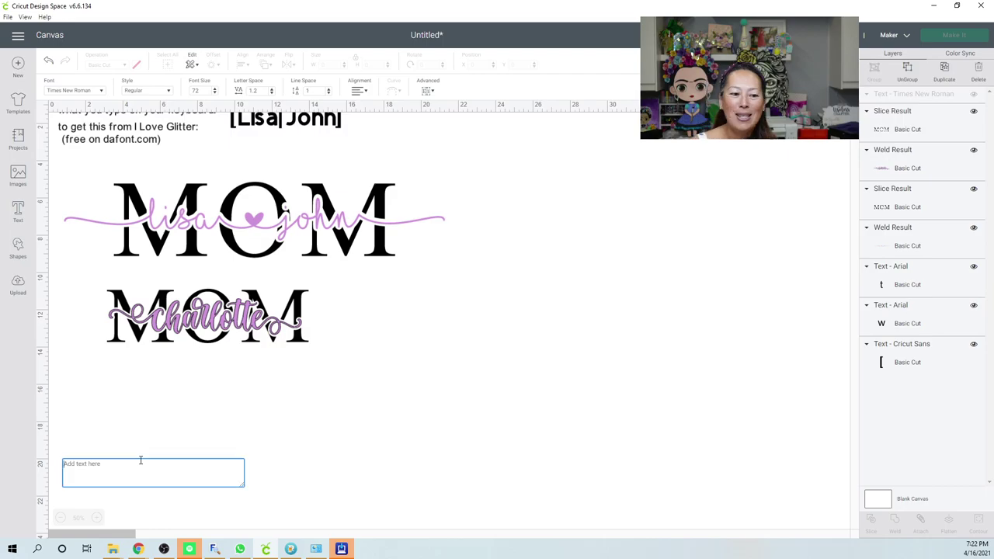
type("M")
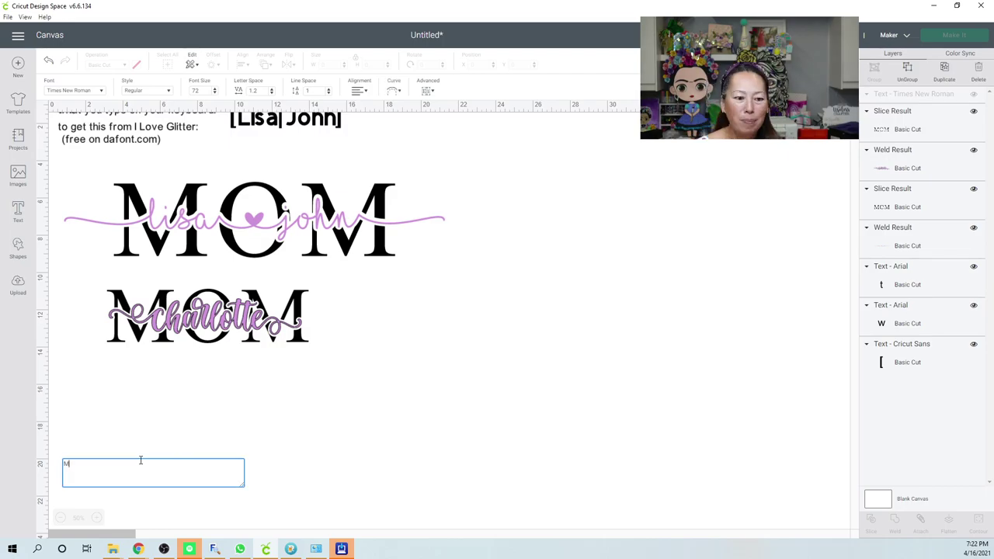
type("OM")
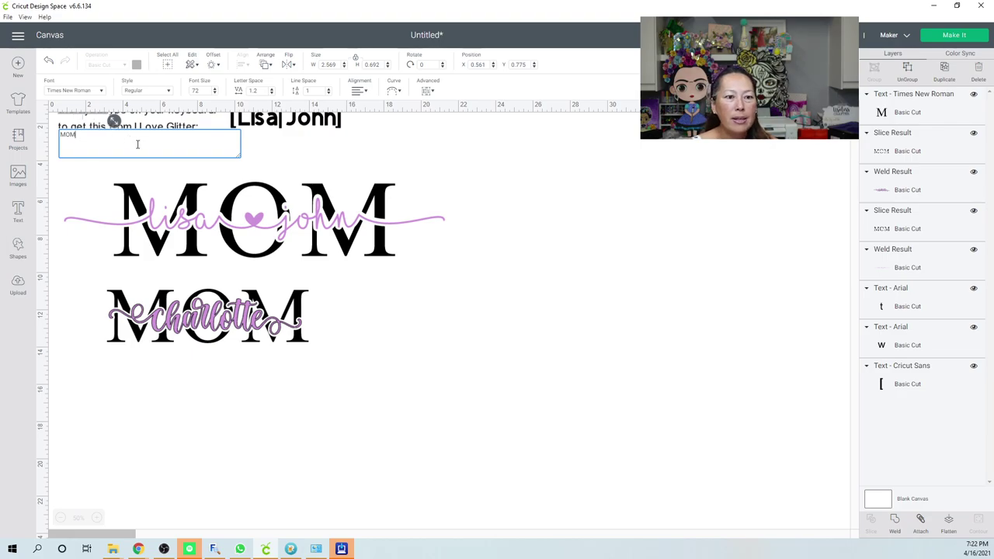
left_click(425, 166)
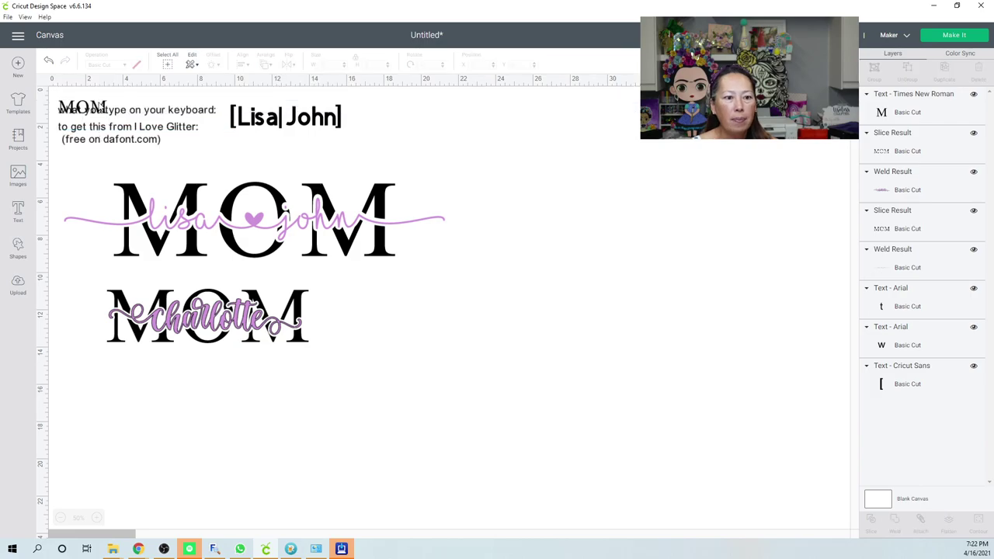
Step: Move the new MOM text to the empty canvas area beside the two finished designs and set its width to 10 in
left_click(98, 109)
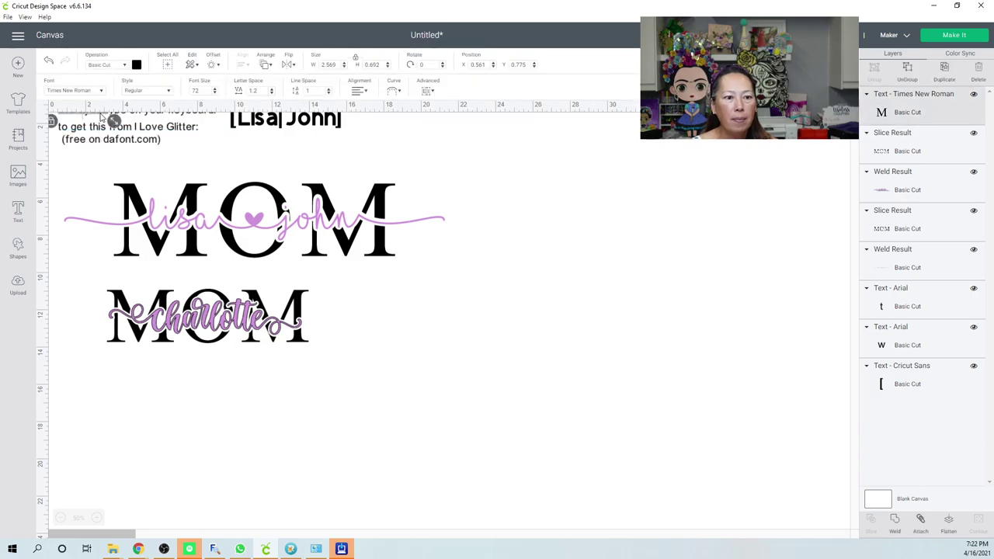
left_click_drag(101, 117, 649, 334)
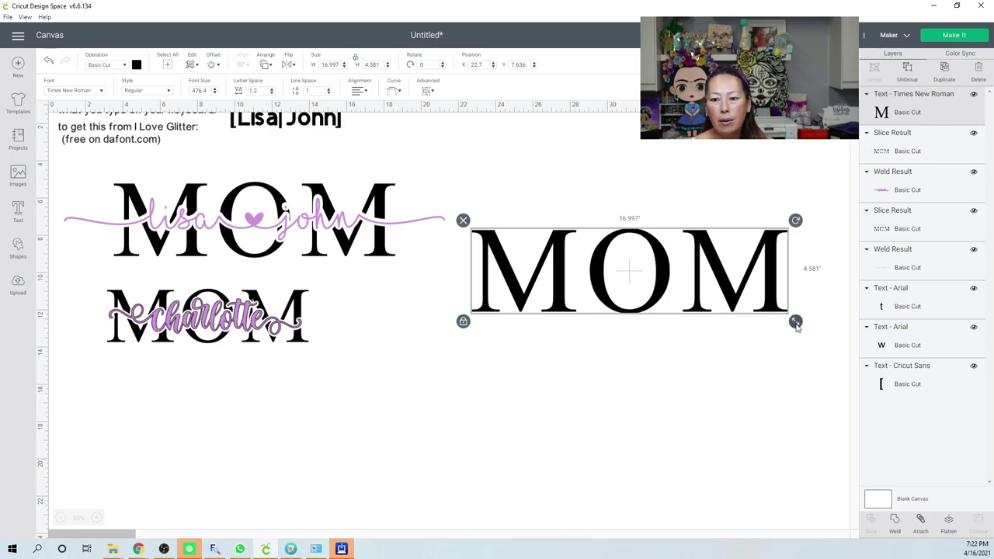
left_click_drag(795, 323, 683, 283)
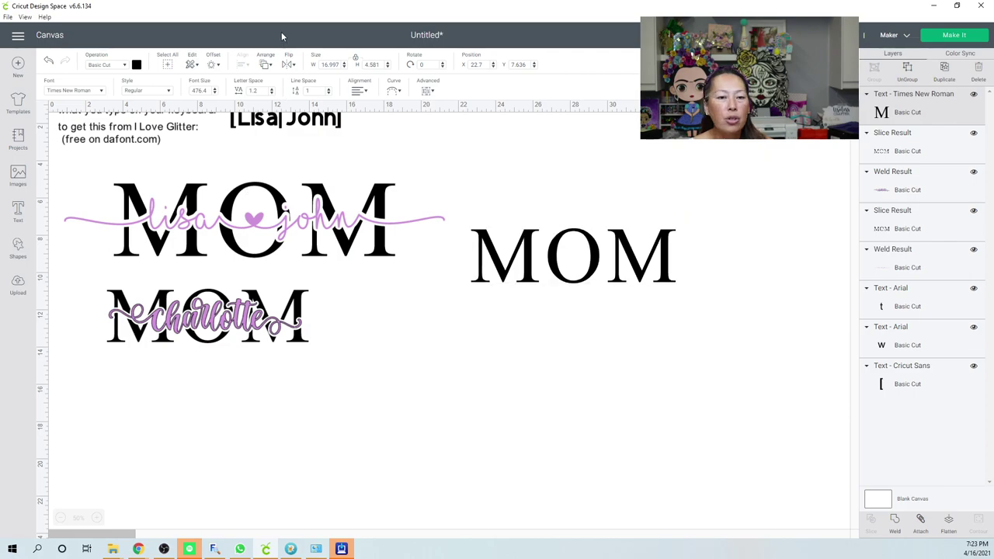
left_click(333, 65)
type("10")
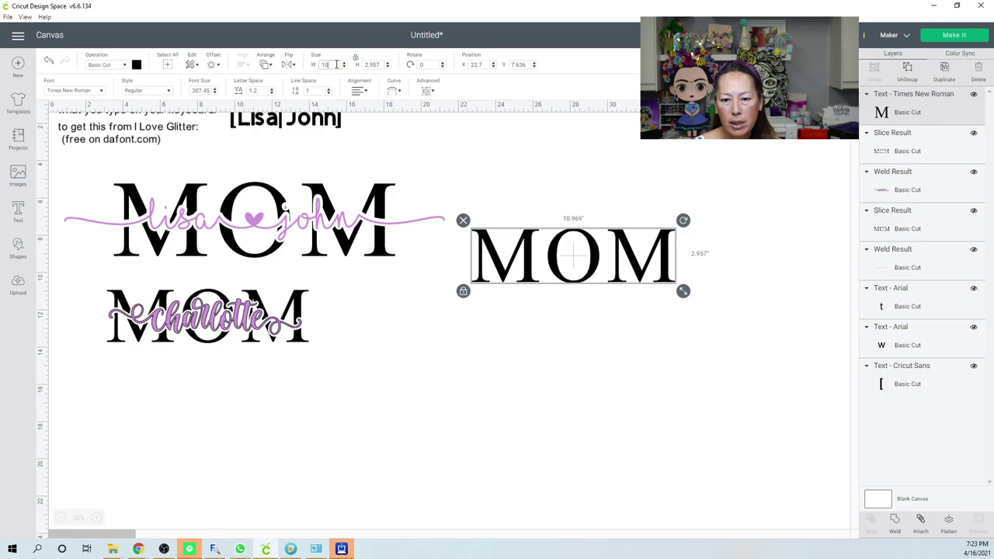
key("Return")
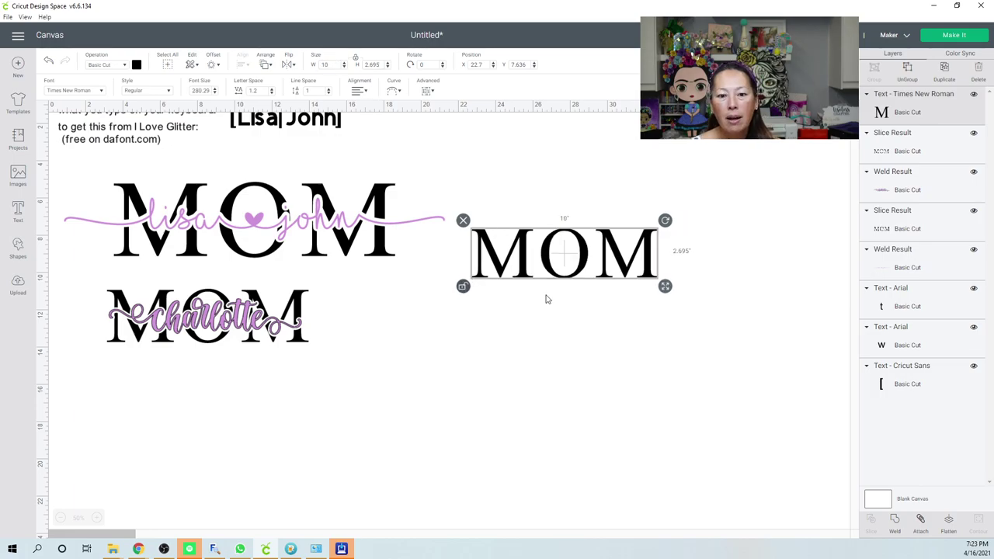
Step: With proportions unlocked, stretch the new MOM text to about 10.17 in wide and 6 in tall, then deselect it
left_click_drag(665, 286, 674, 346)
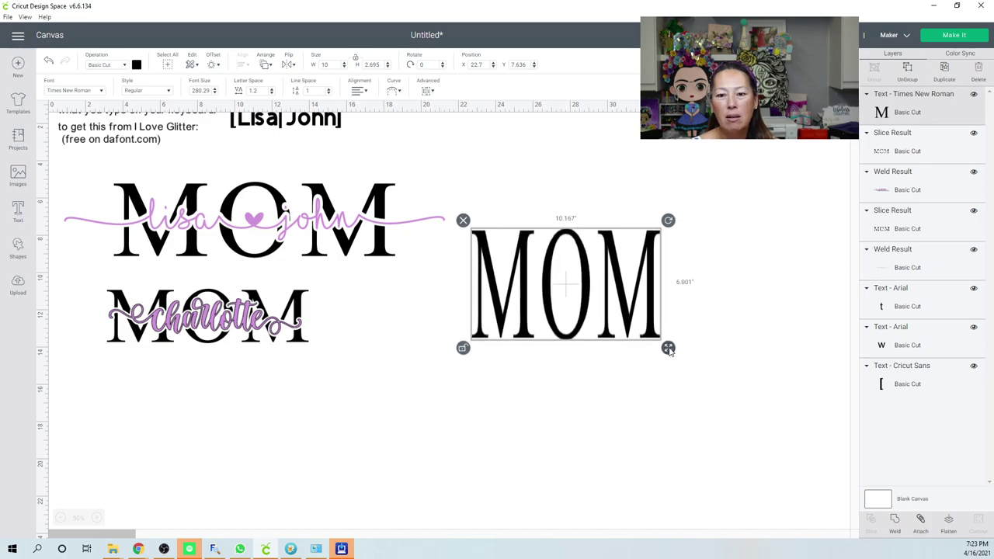
left_click(657, 302)
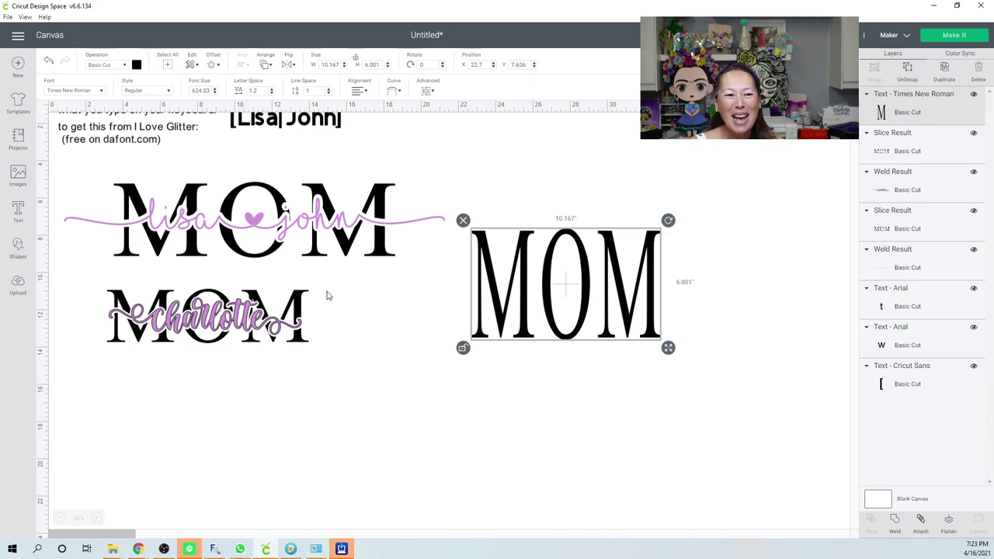
left_click(356, 403)
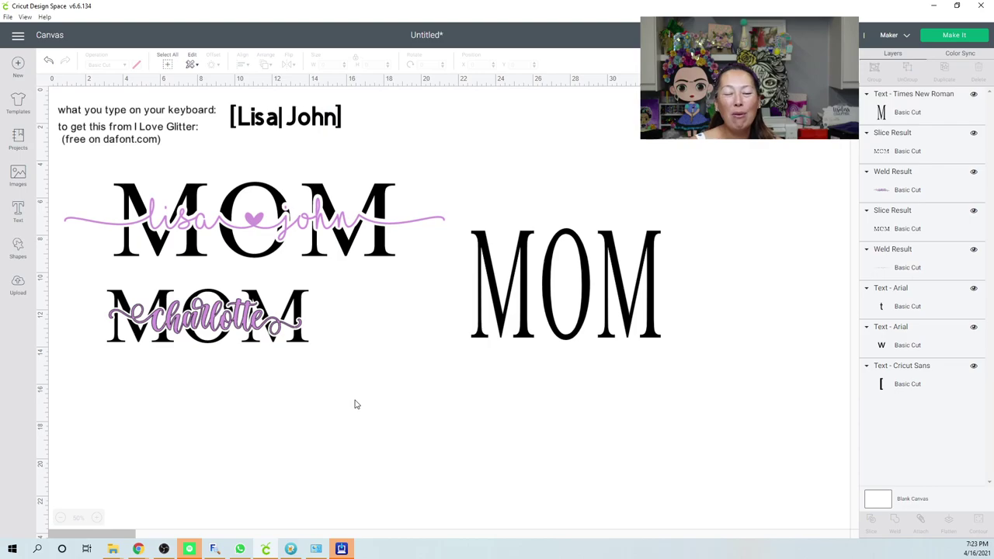